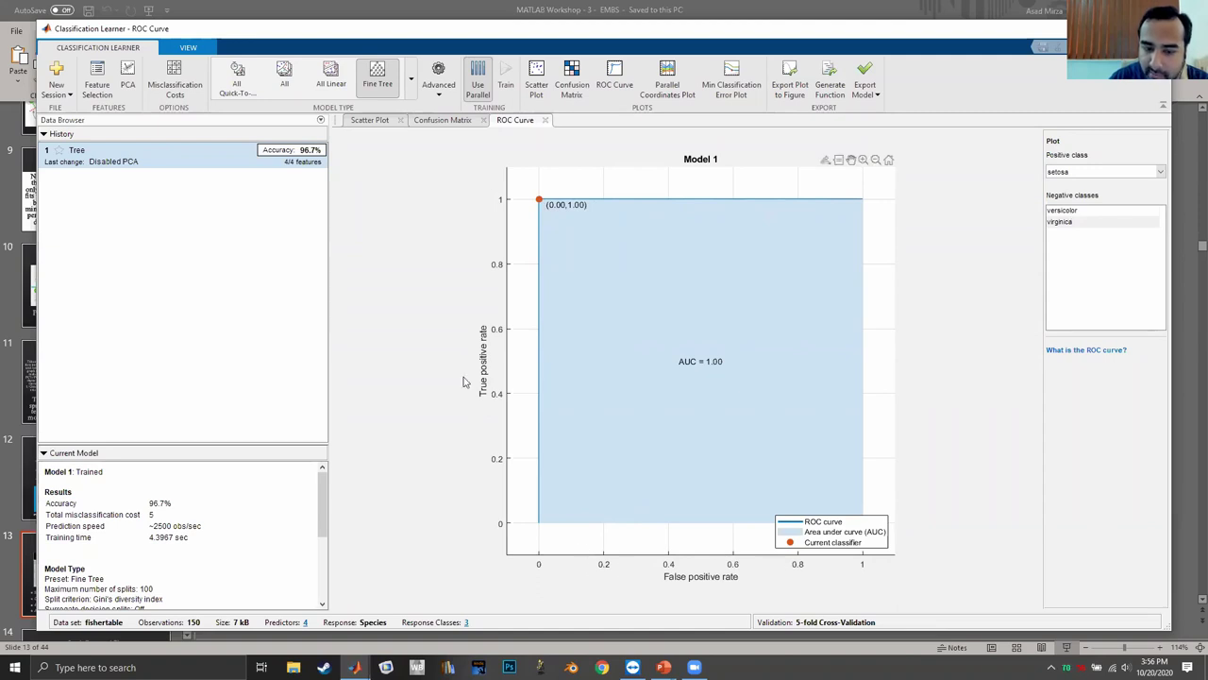
key(alt+Tab)
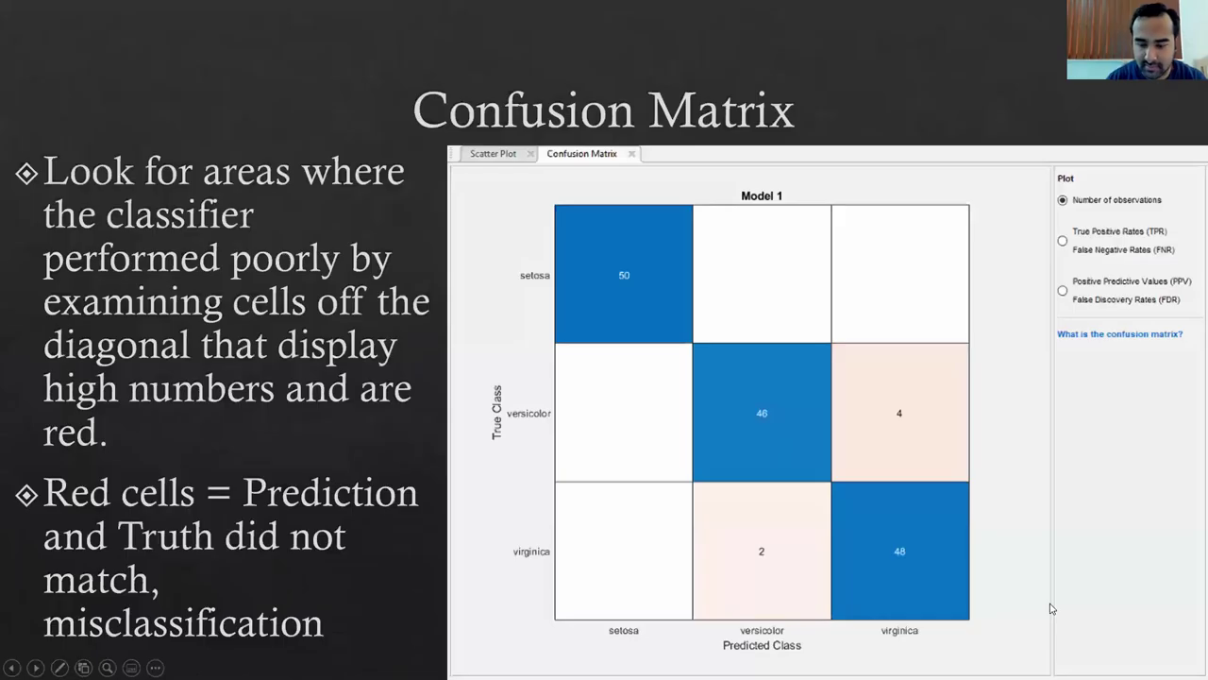
click(1050, 609)
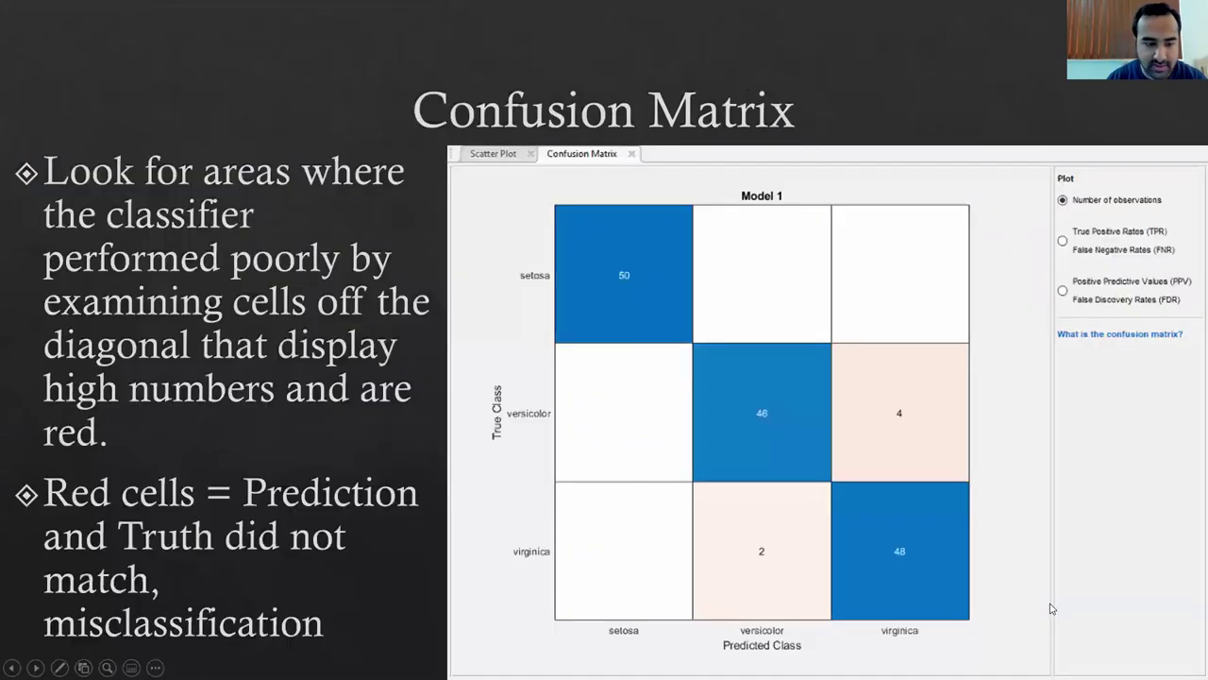
key(alt+Tab)
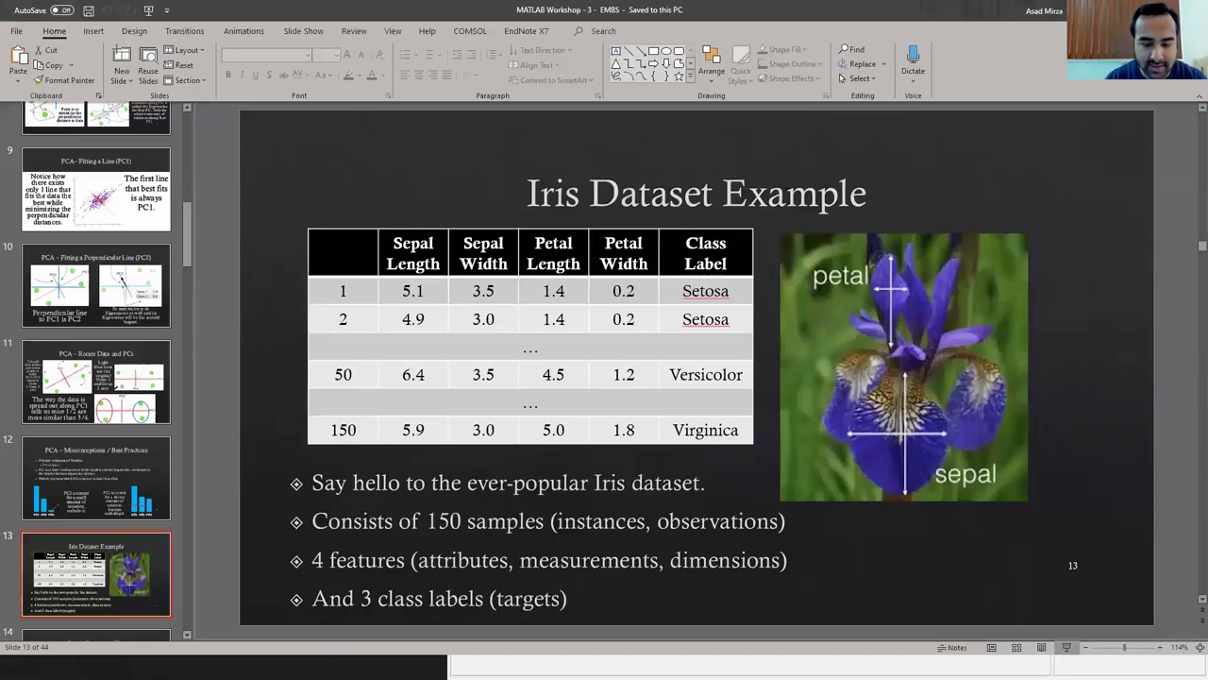
key(alt+Tab)
key(alt+Tab)
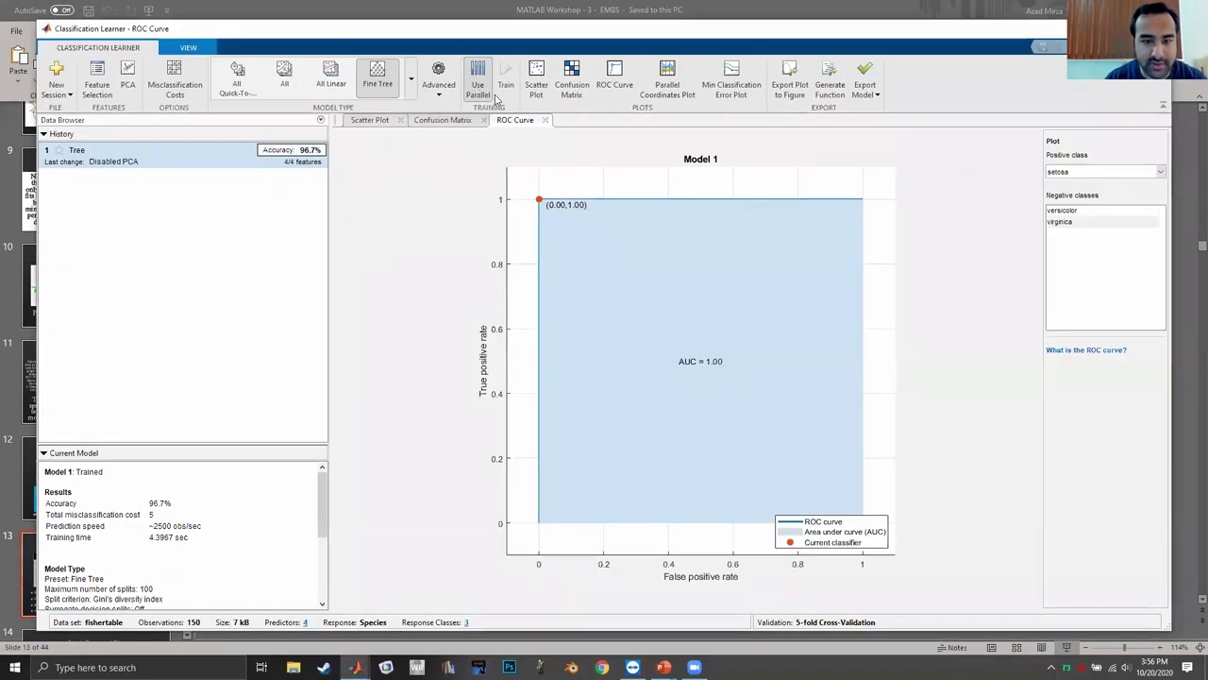
Close the ROC Curve and Confusion Matrix plots and draft the All Quick-To-Train classifier preset.
click(545, 120)
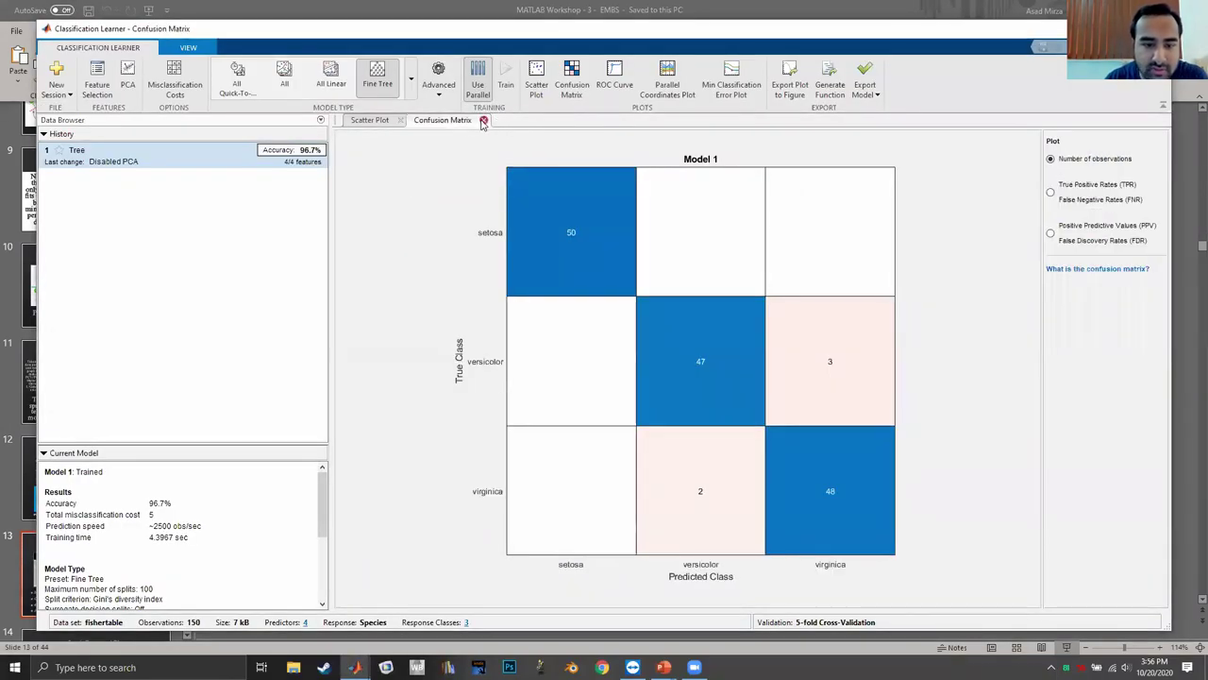
click(483, 120)
click(410, 79)
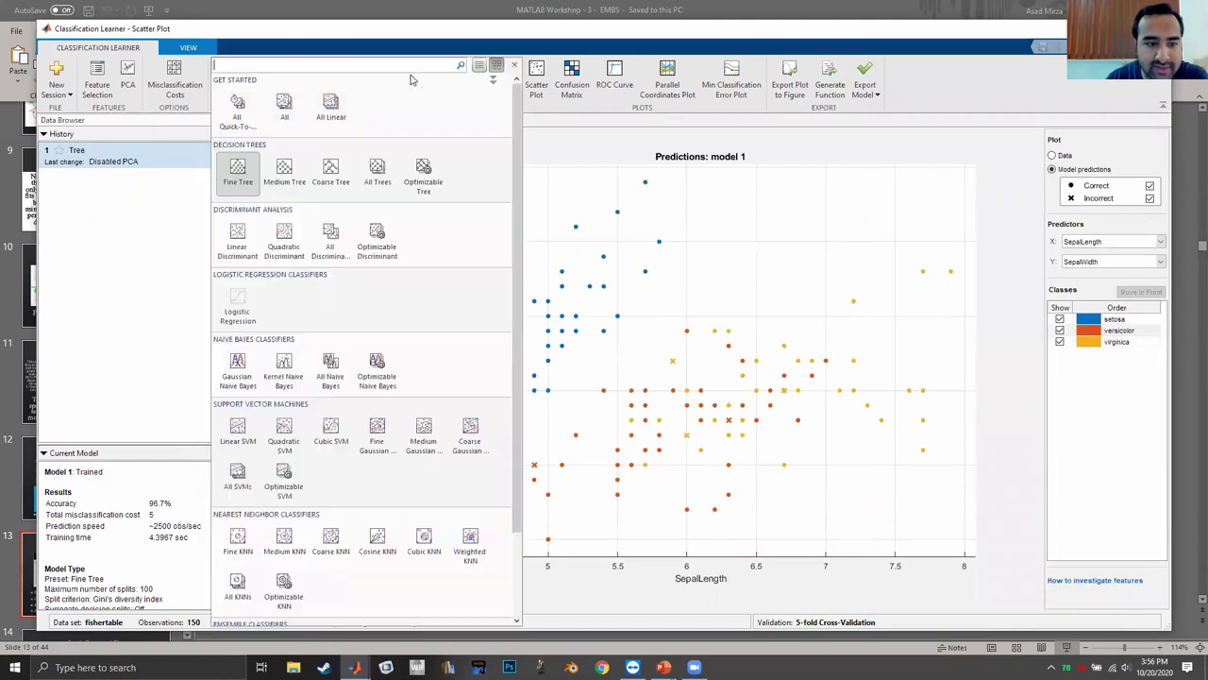
scroll(377, 241, down, 2)
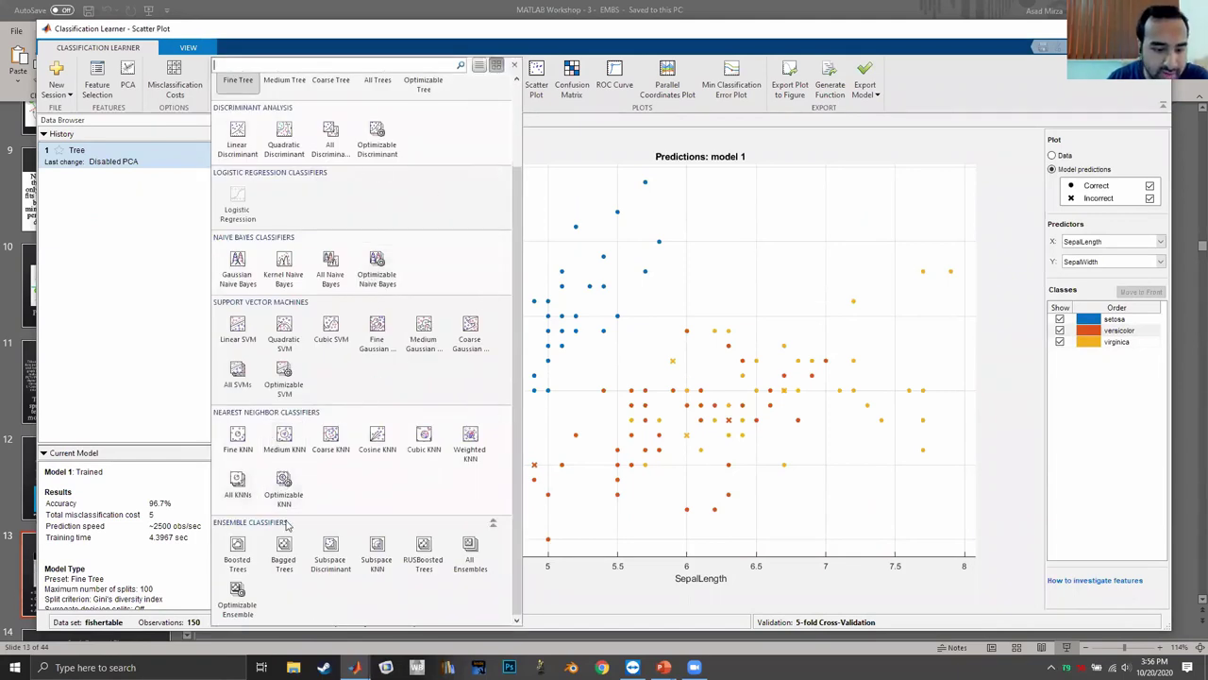
scroll(252, 117, up, 3)
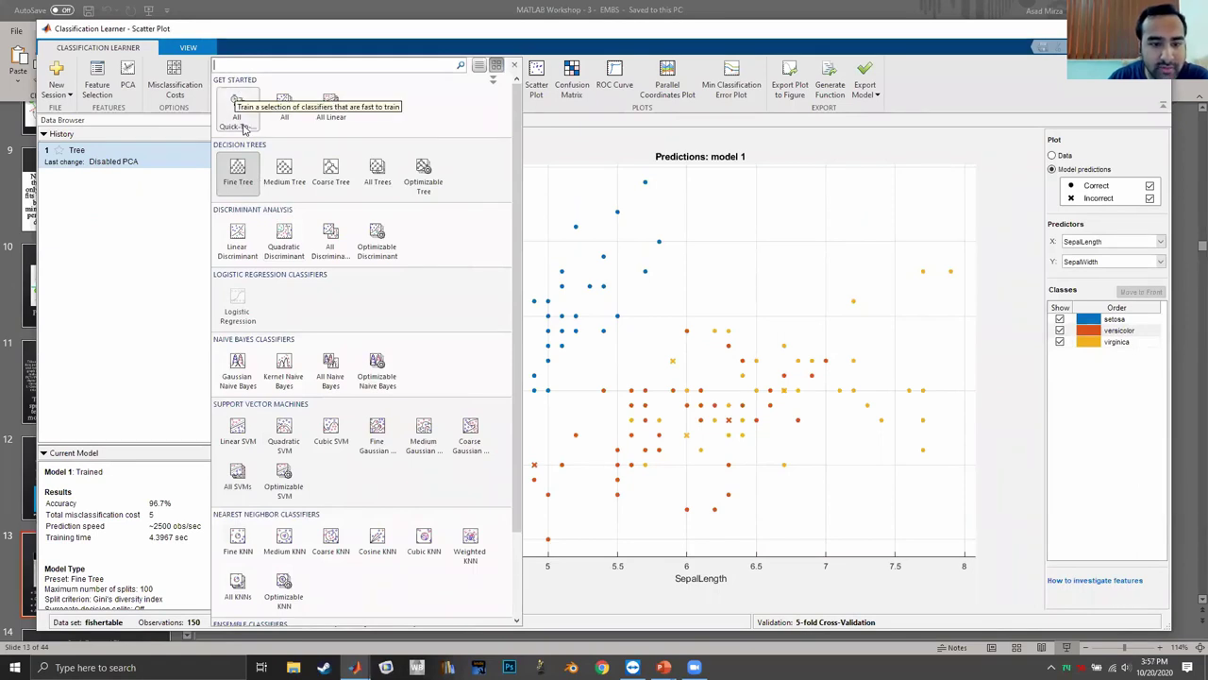
click(238, 117)
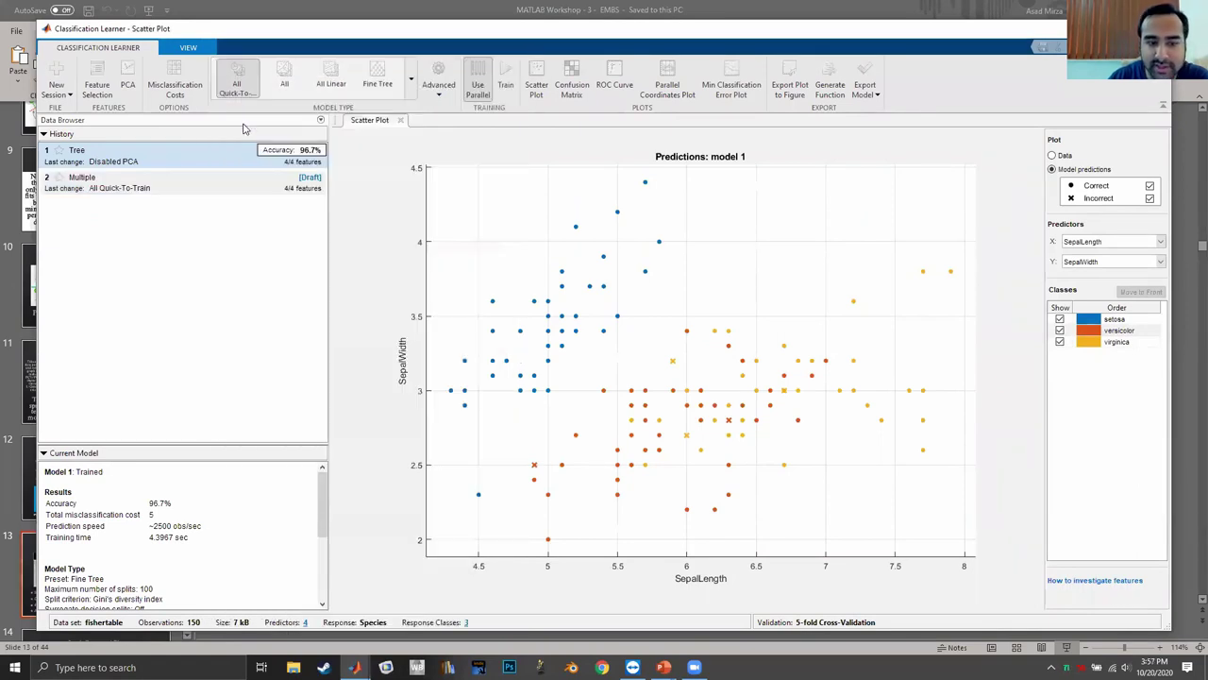
click(157, 186)
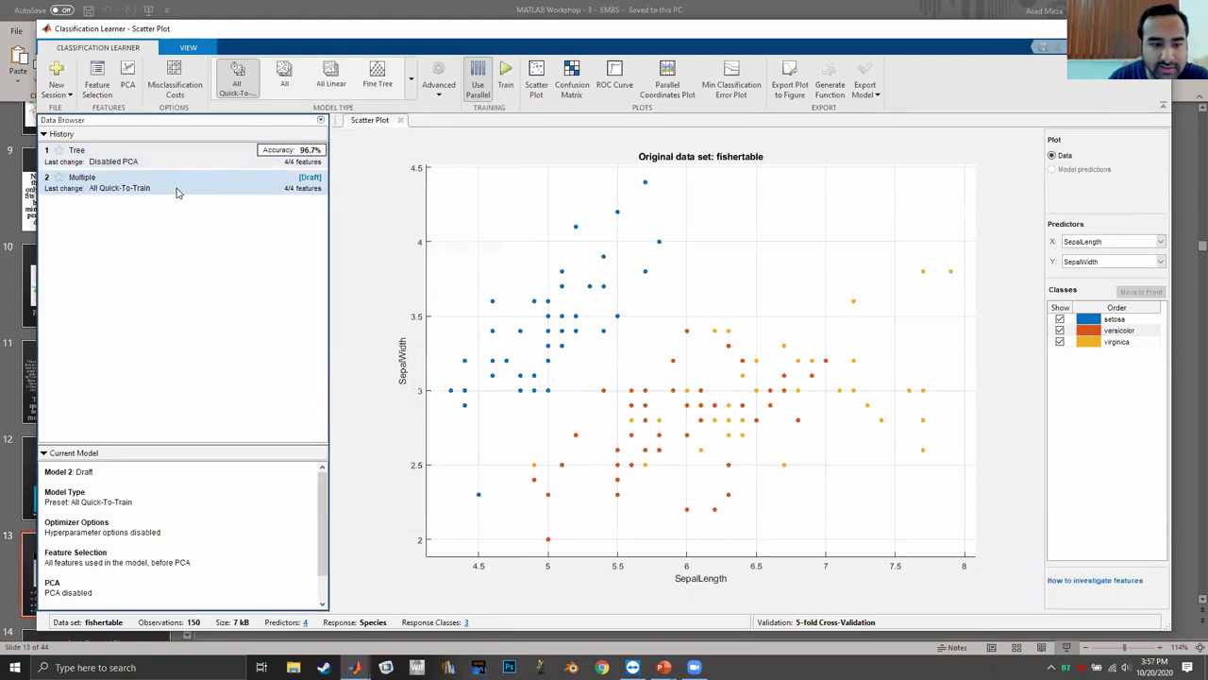
Train quick-to-train models 2.1–2.9, then draft model 3 with the All classifier preset.
click(505, 75)
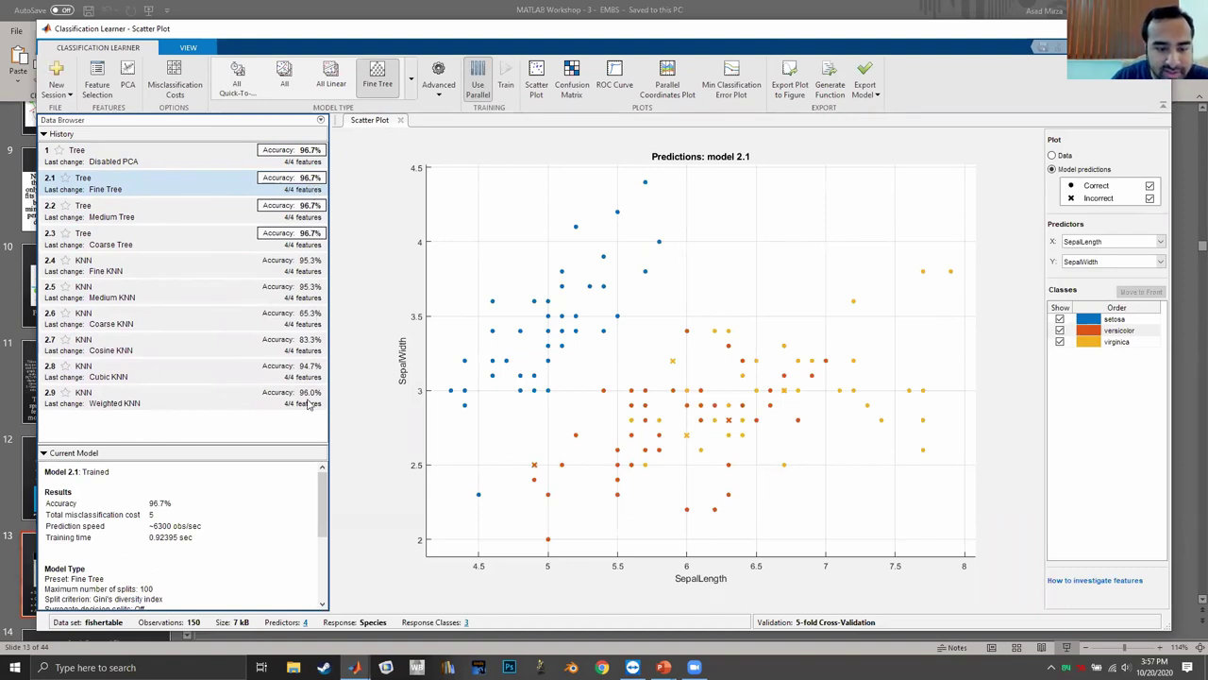
click(106, 159)
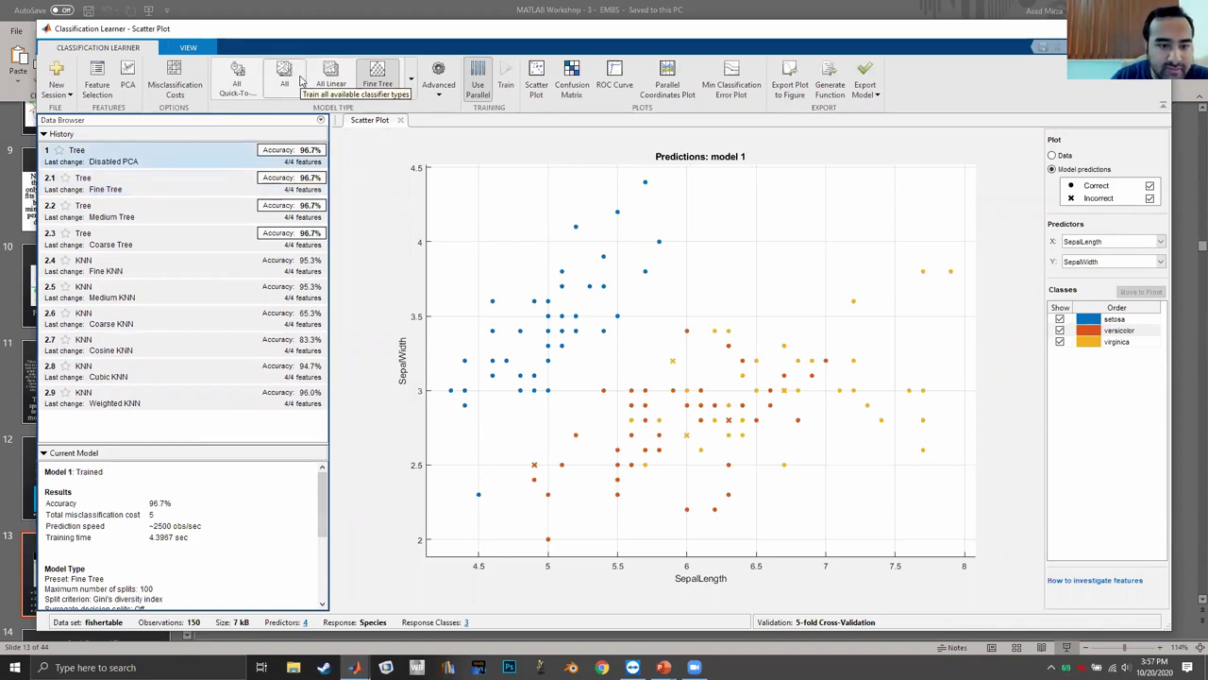
click(298, 81)
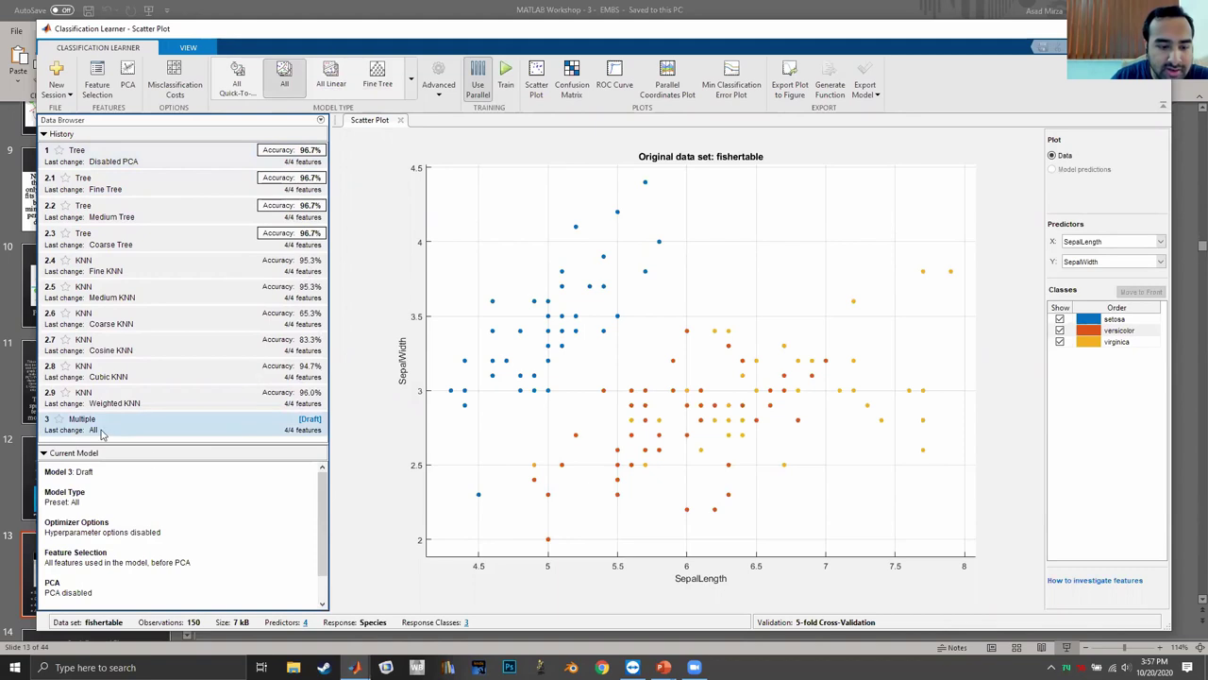
Train all 24 classifier types and show Quadratic Discriminant 3.5's confusion matrix at 98.0% accuracy.
click(506, 75)
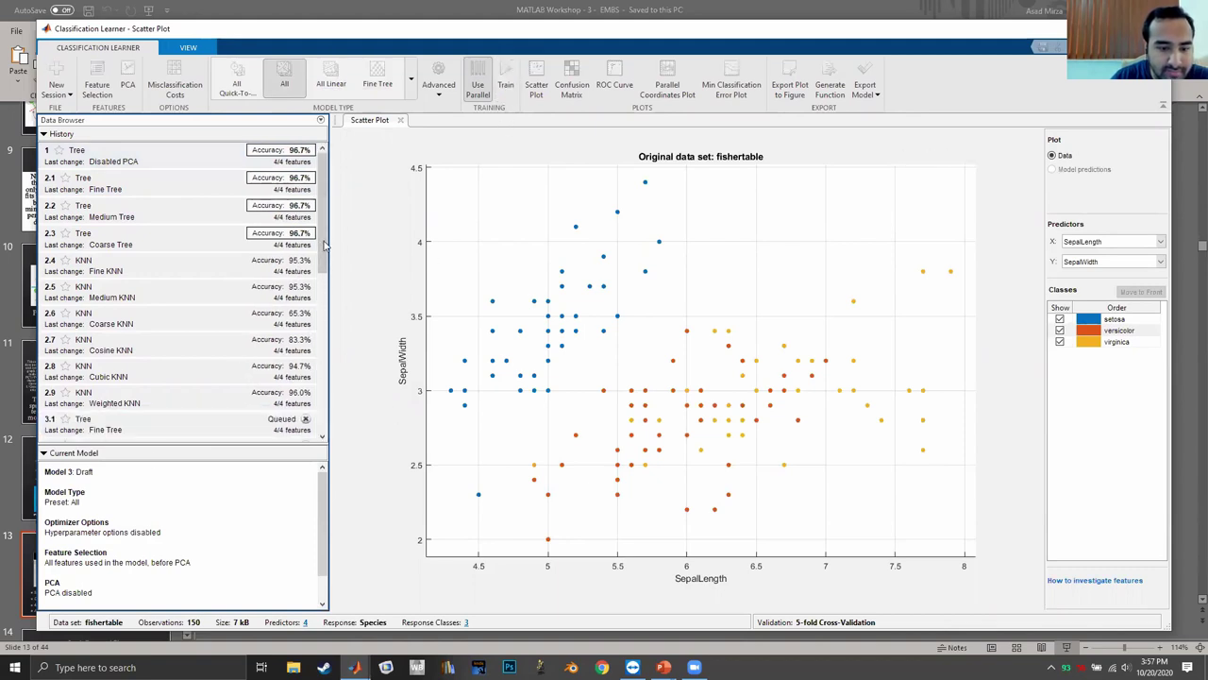
drag(332, 376, 337, 318)
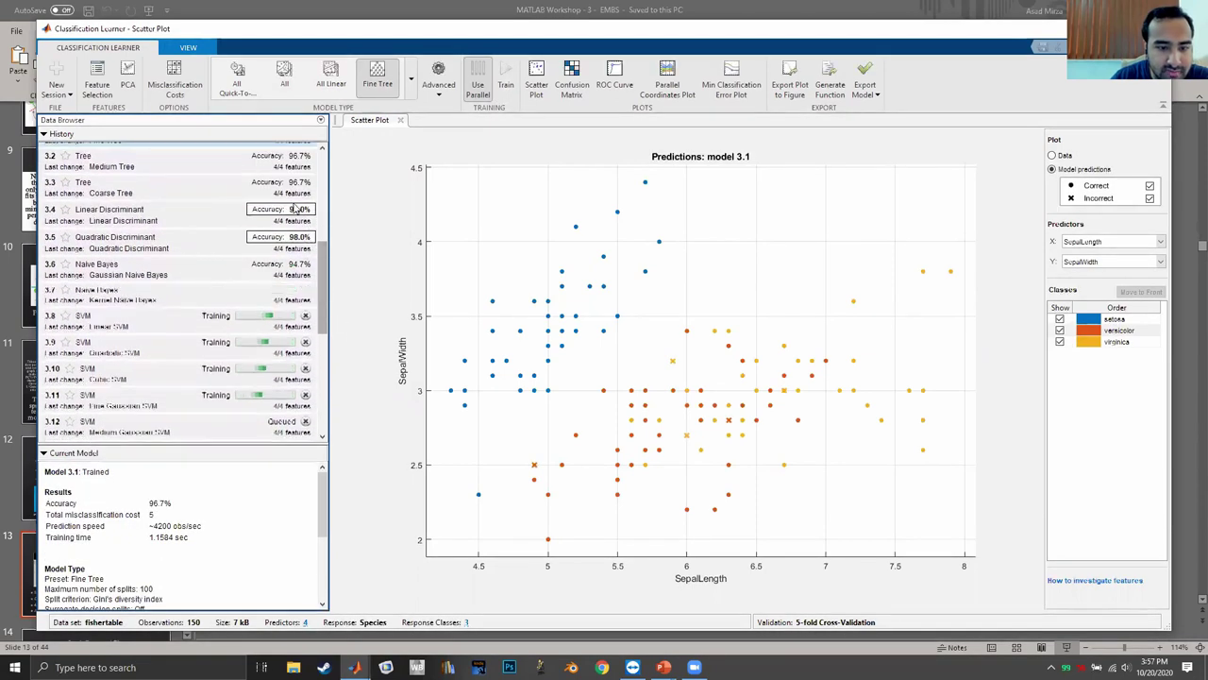
drag(324, 253, 325, 351)
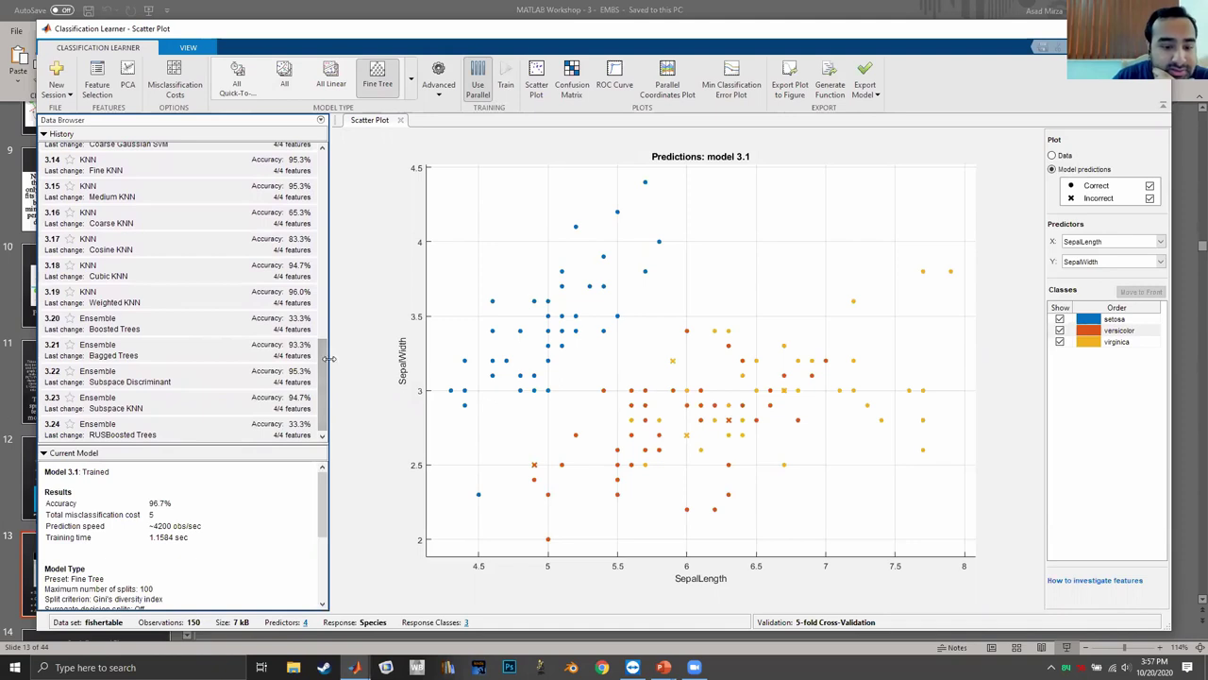
drag(324, 355, 323, 260)
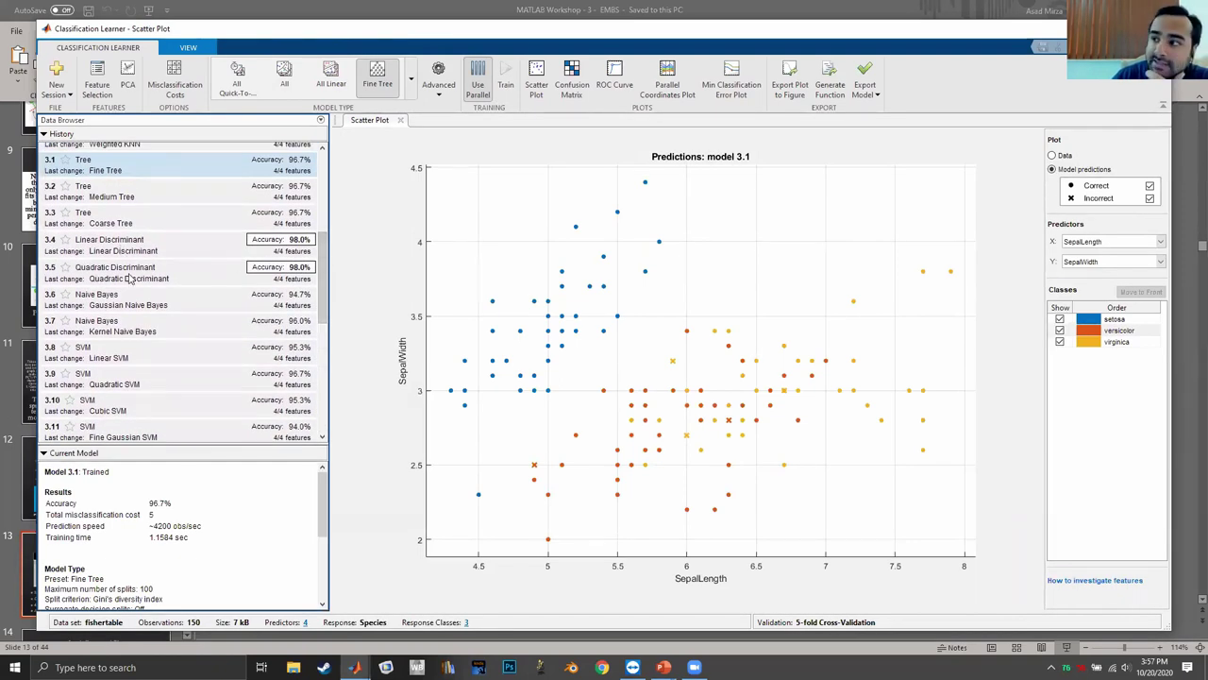
click(181, 273)
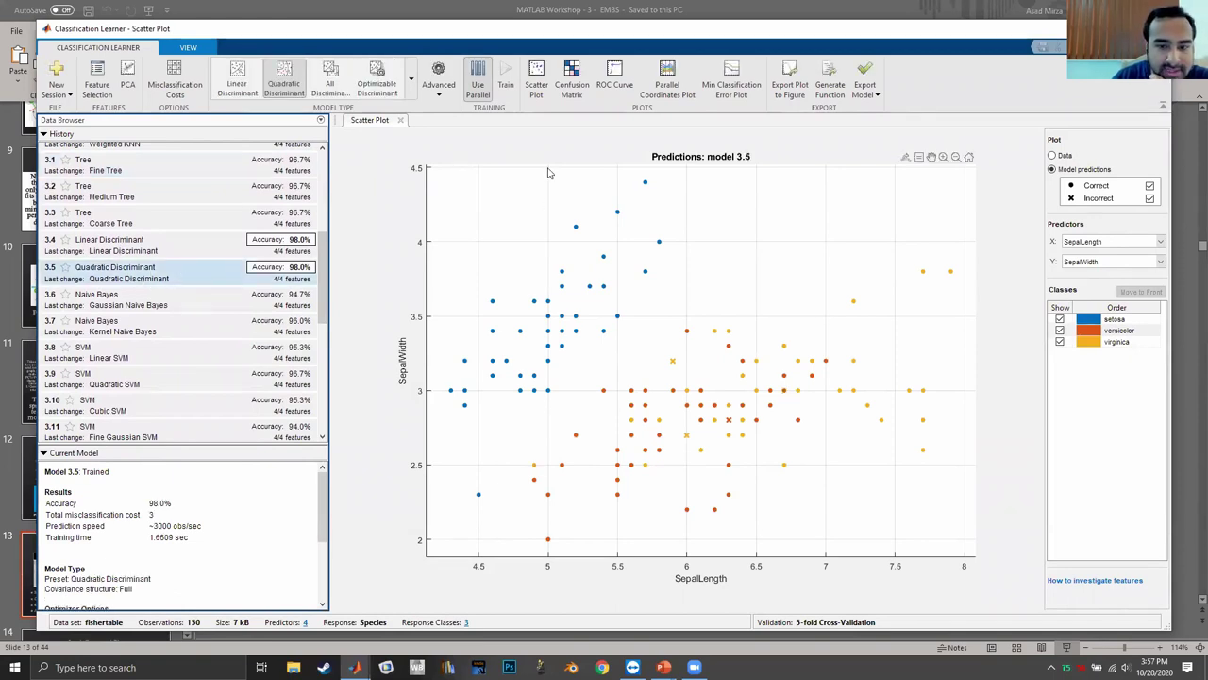
click(592, 83)
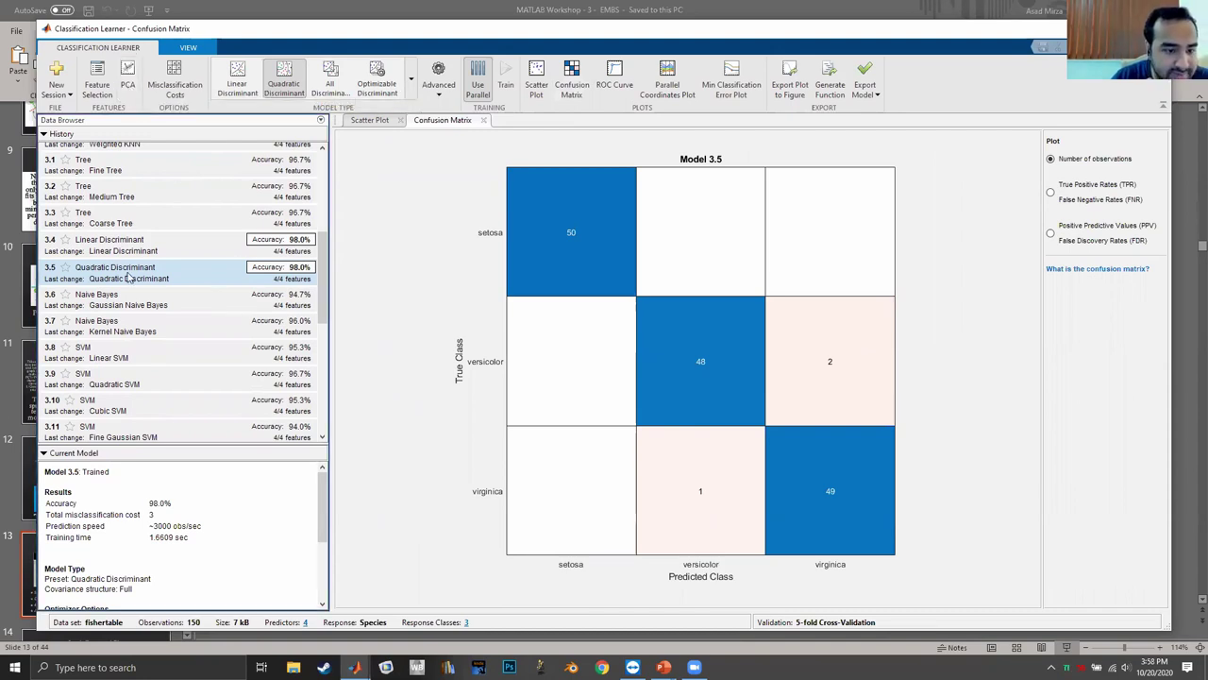
Show Fine KNN model 2.4's confusion matrix: 95.3% accuracy with 7 misclassifications.
scroll(178, 283, down, 3)
scroll(179, 300, up, 8)
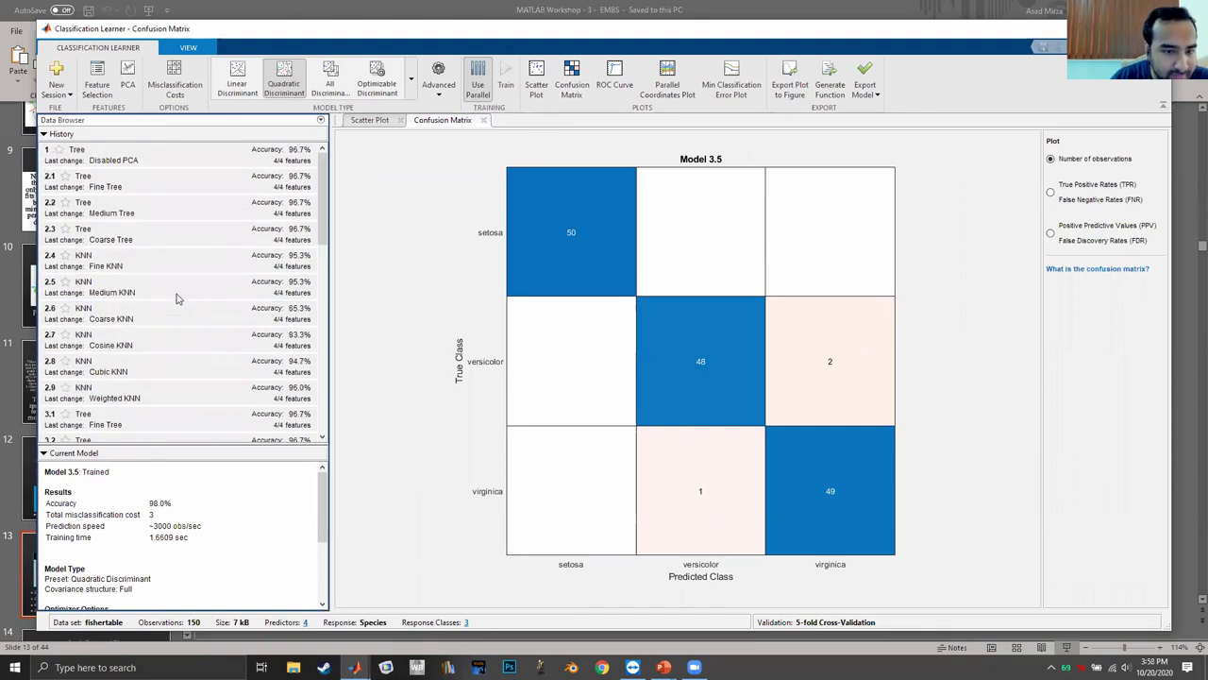
click(159, 289)
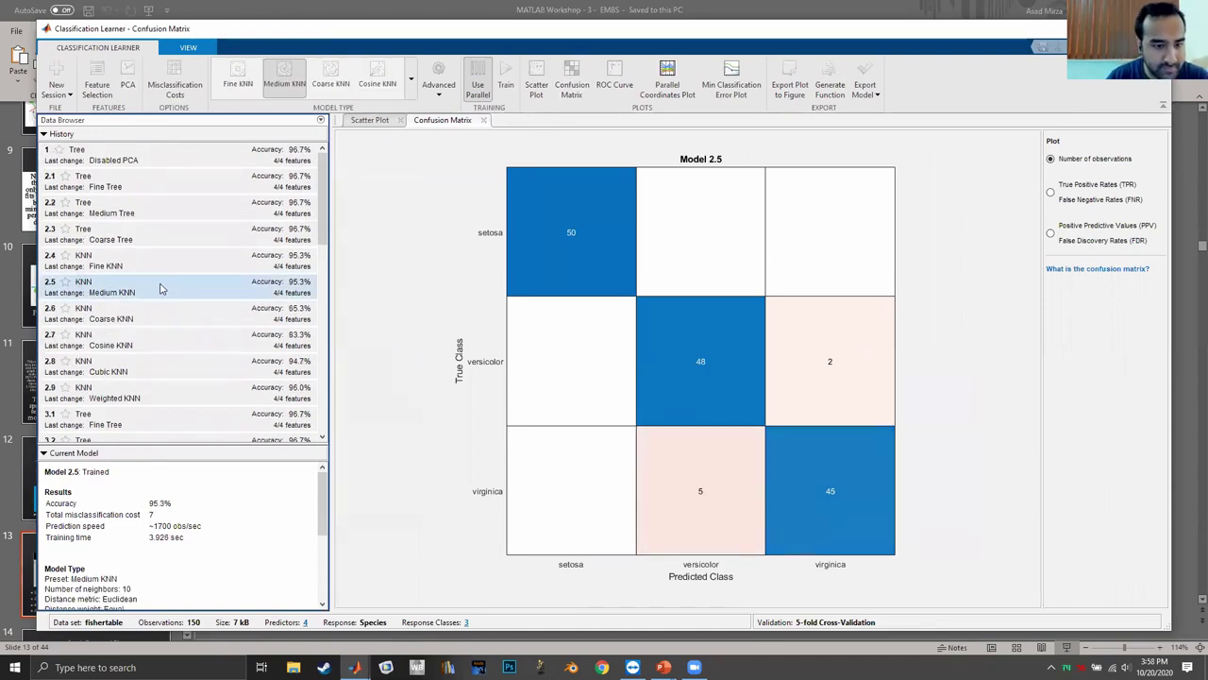
click(168, 262)
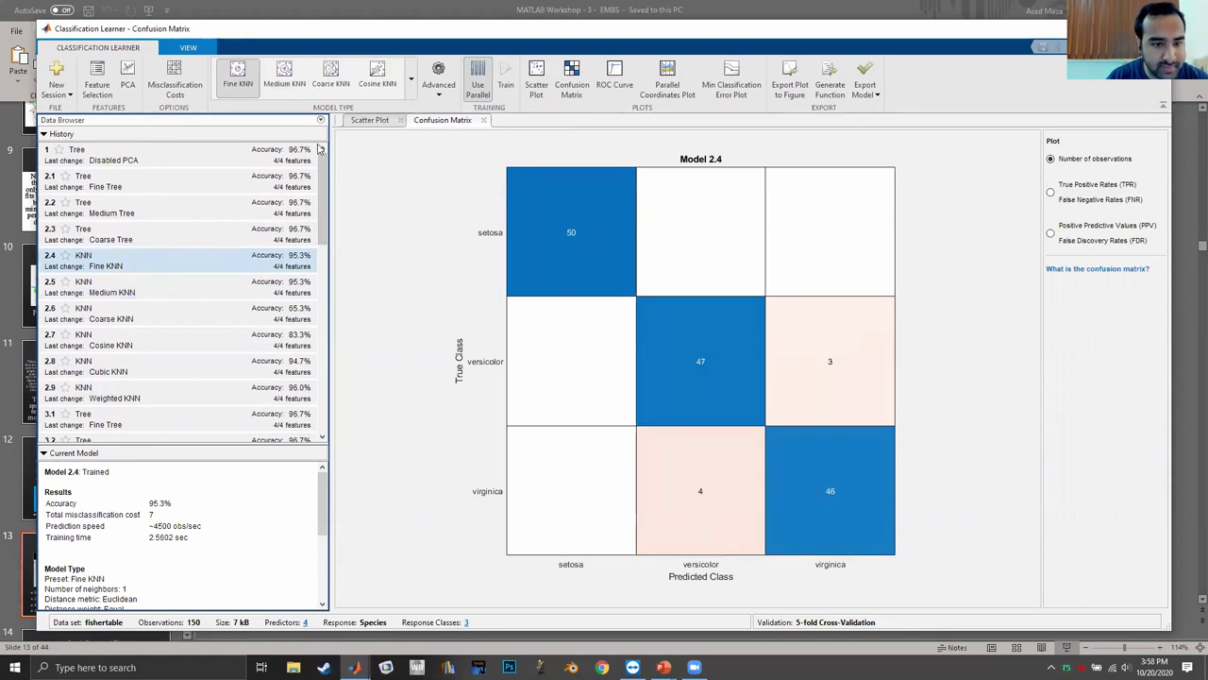
drag(321, 199, 321, 377)
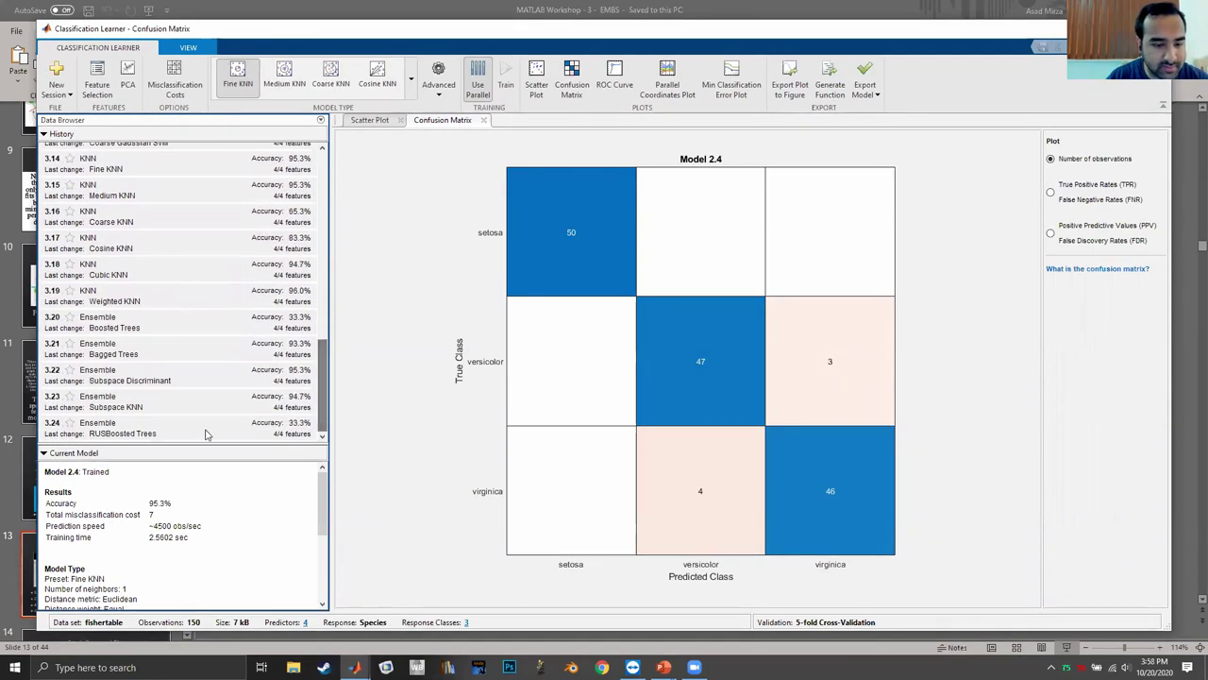
click(410, 82)
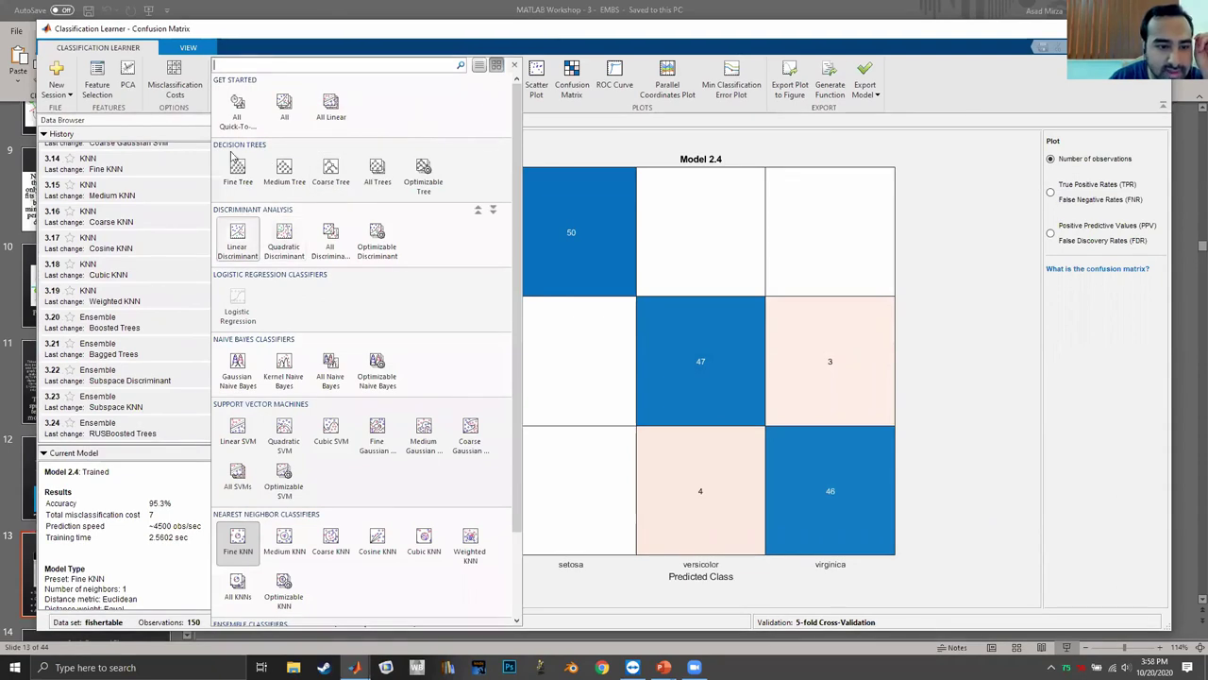
Draft a Linear Discriminant model with PCA enabled, reducing components by explained variance.
click(237, 238)
click(128, 76)
click(246, 123)
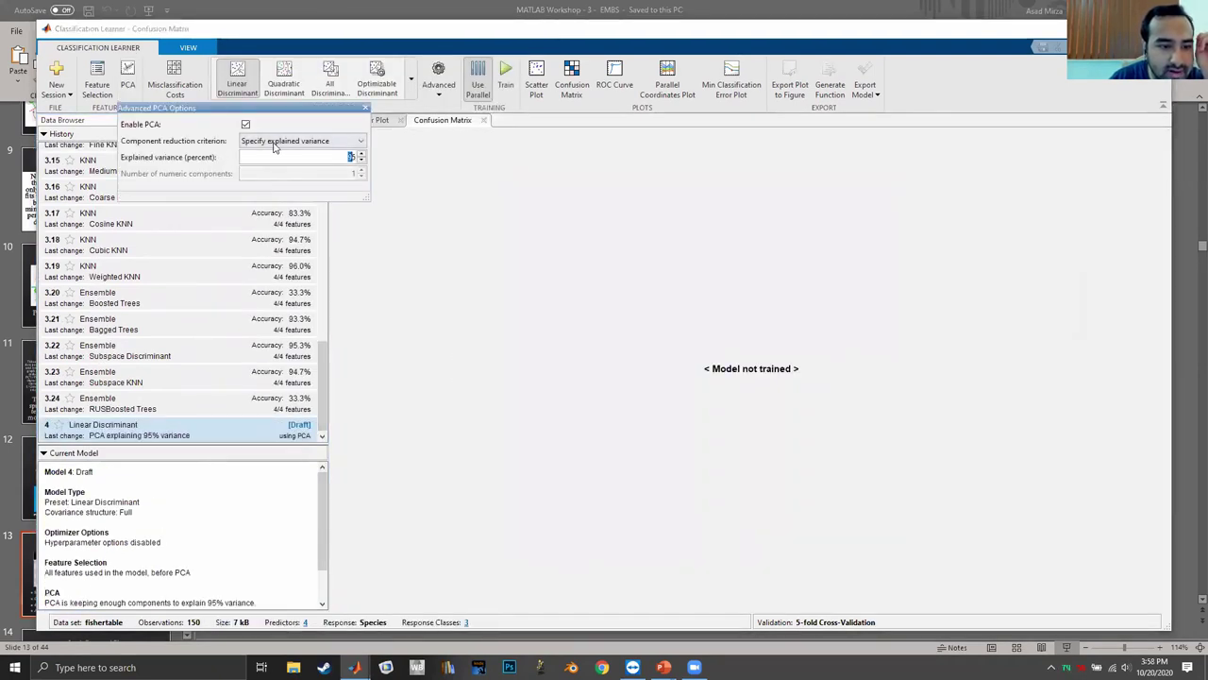
click(279, 141)
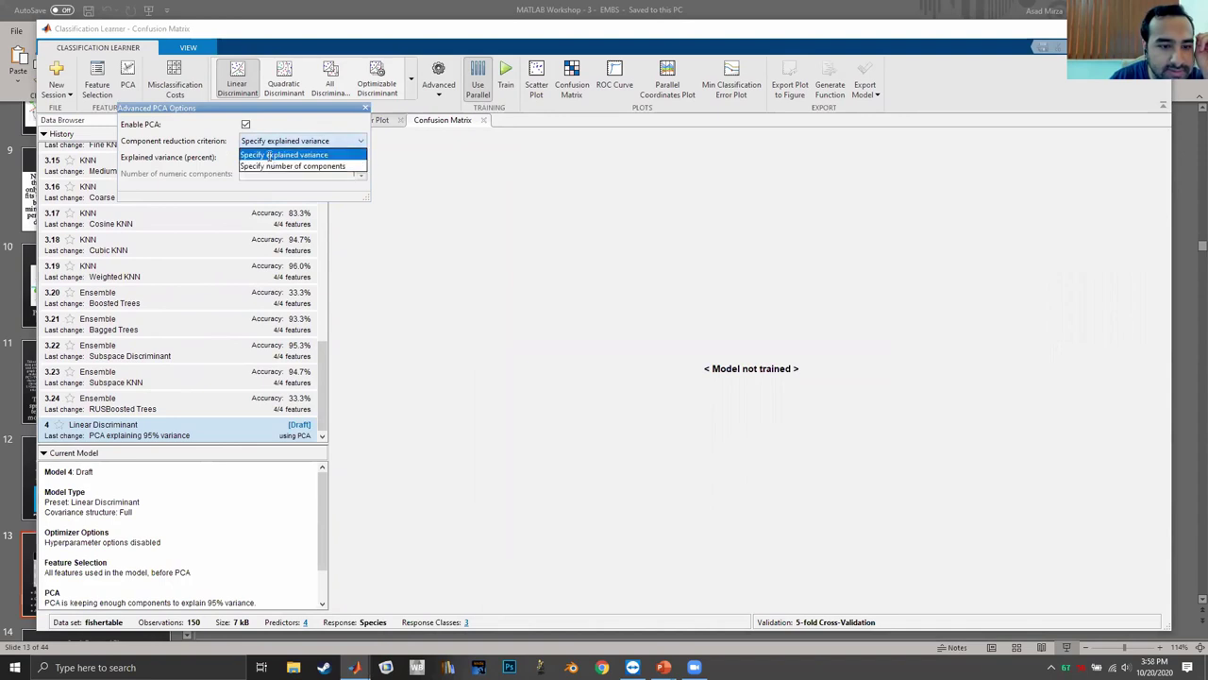
click(270, 155)
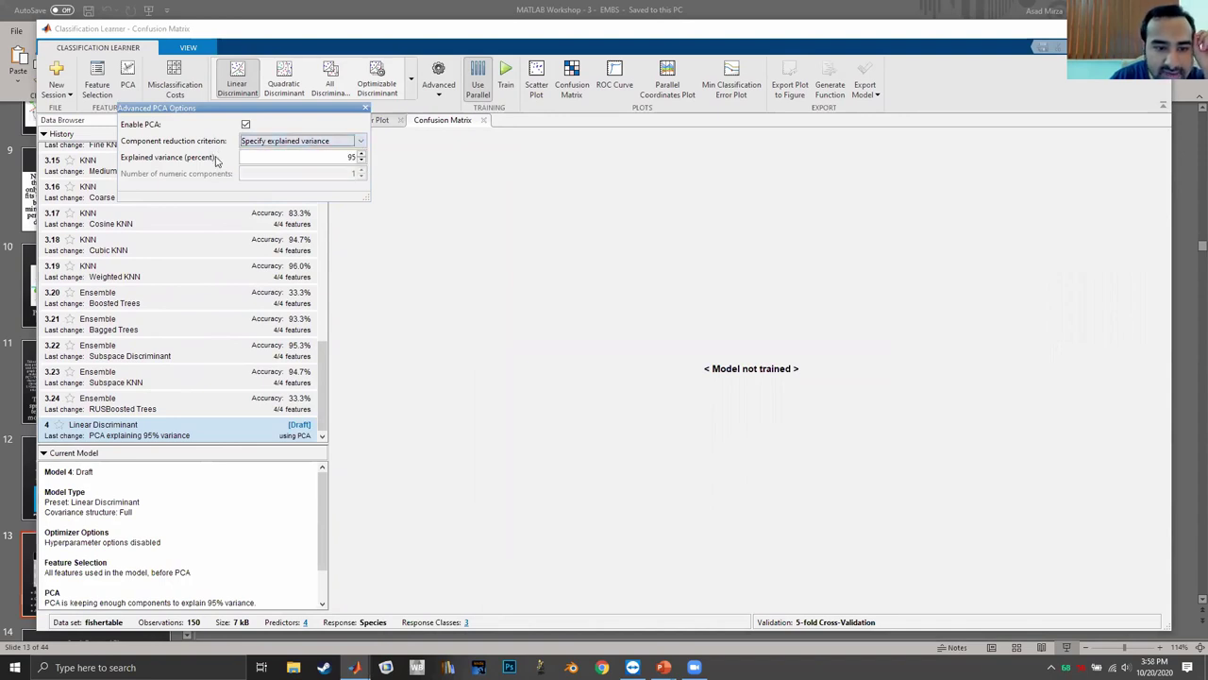
Set PCA explained variance to 90%, train the Linear Discriminant model, and return to the slide show.
drag(284, 159, 394, 159)
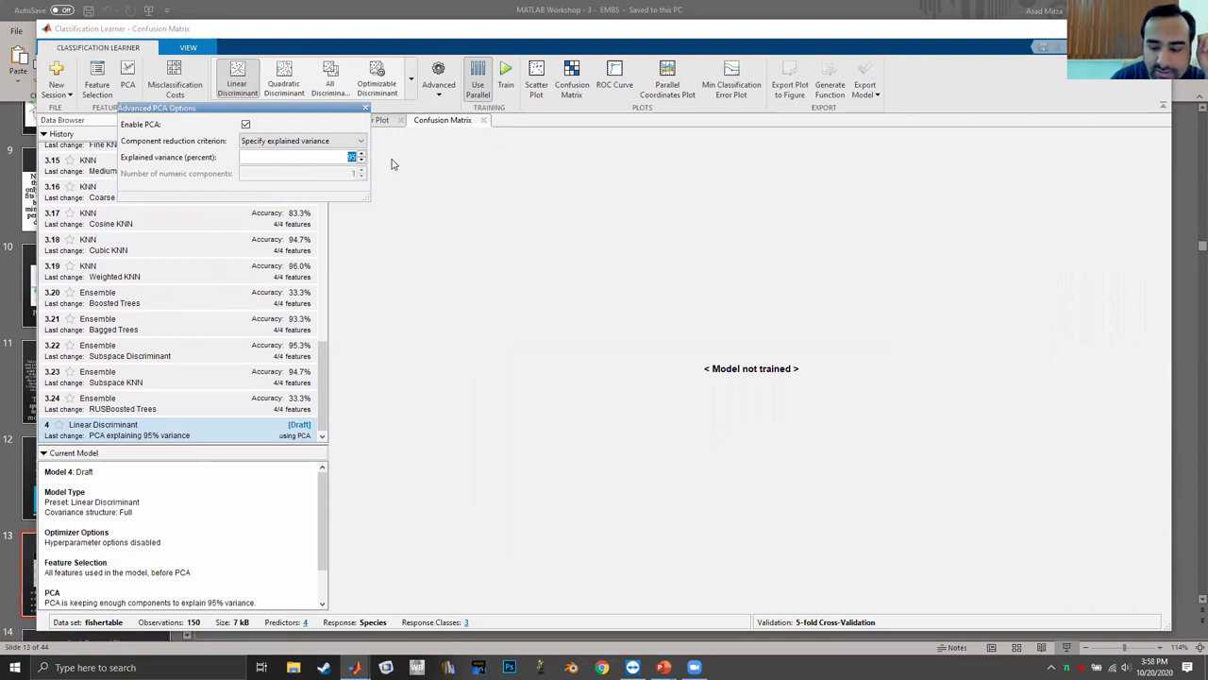
text(90)
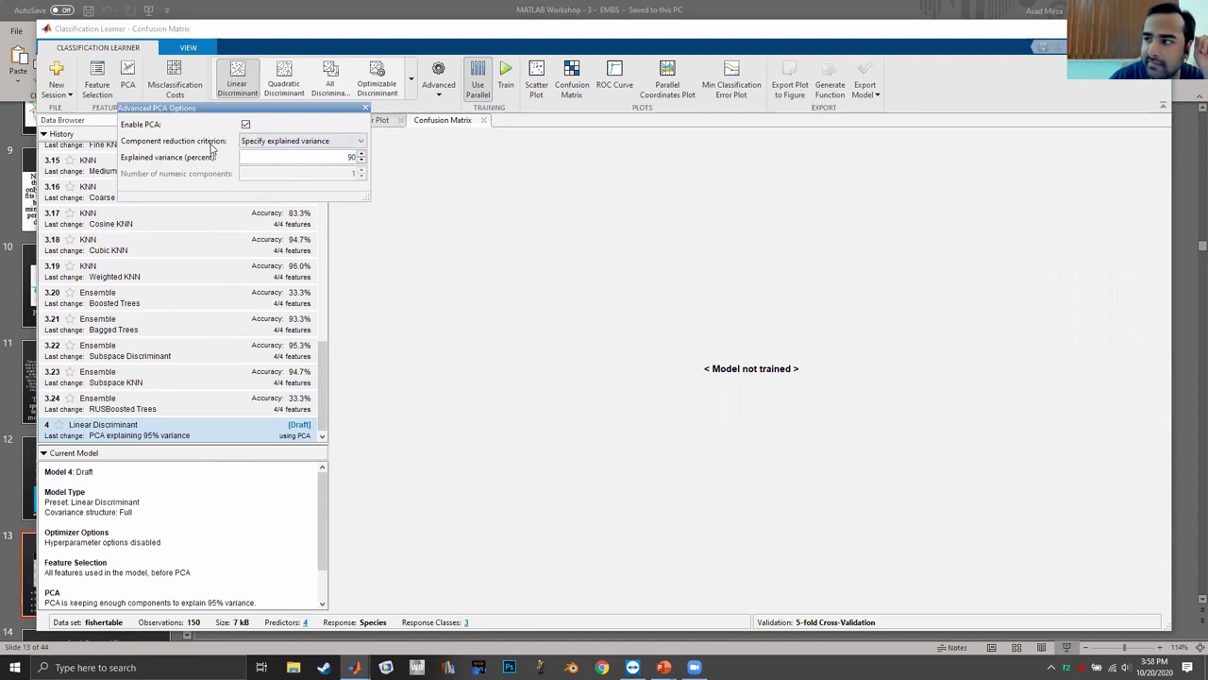
click(280, 436)
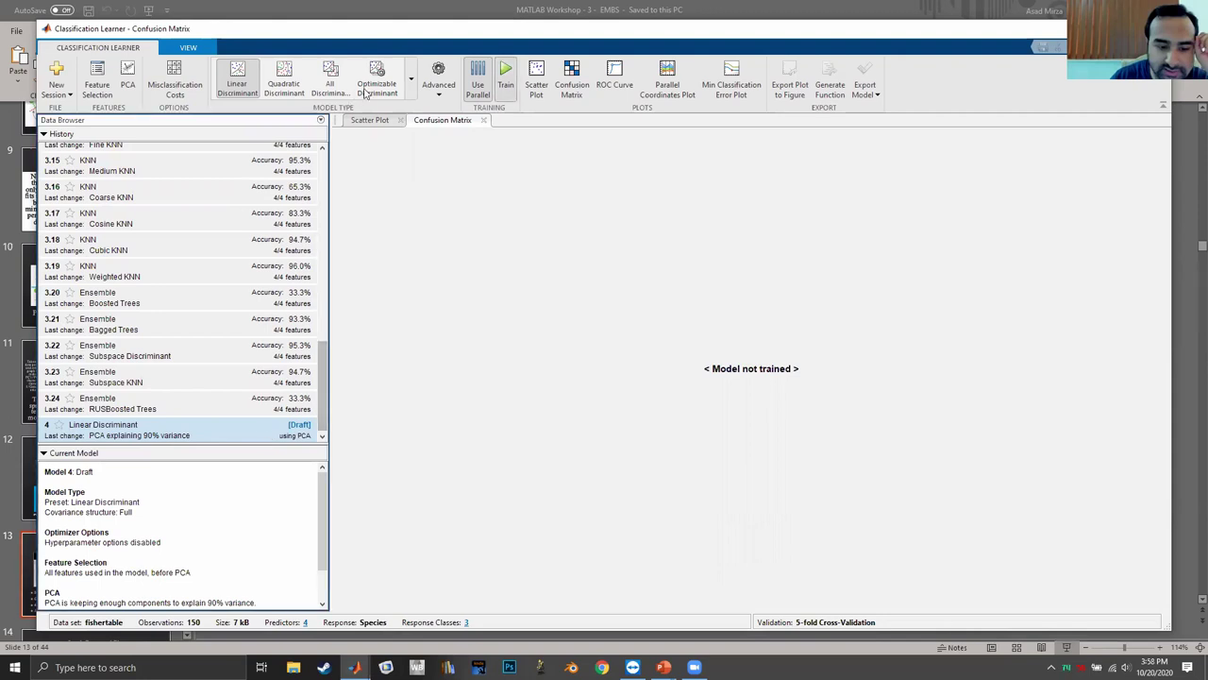
click(506, 76)
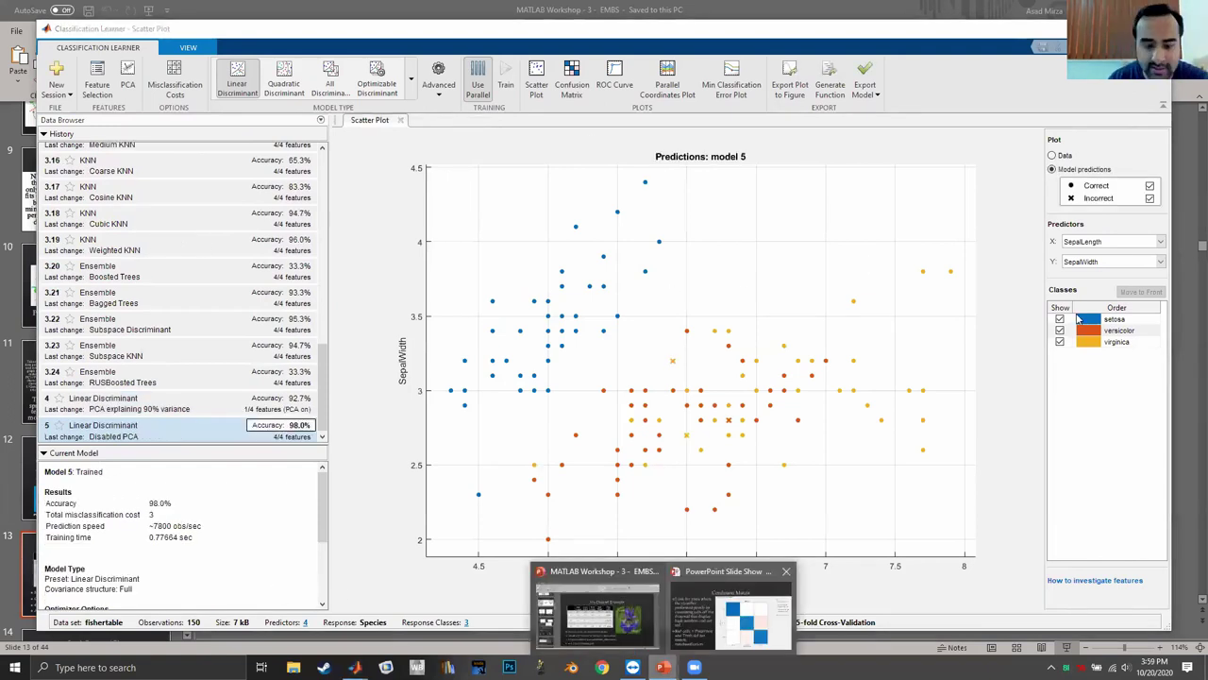
click(730, 614)
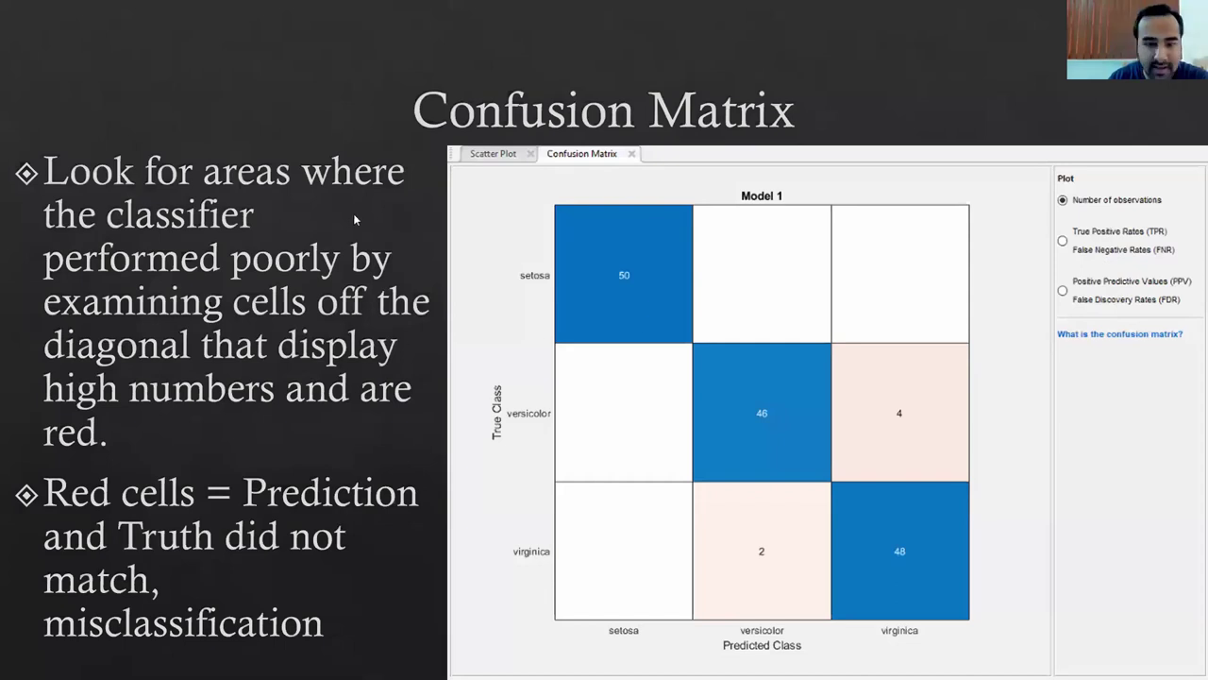
Advance through the Export Model and How to Use Model slides to the closing Thank You slide.
click(591, 206)
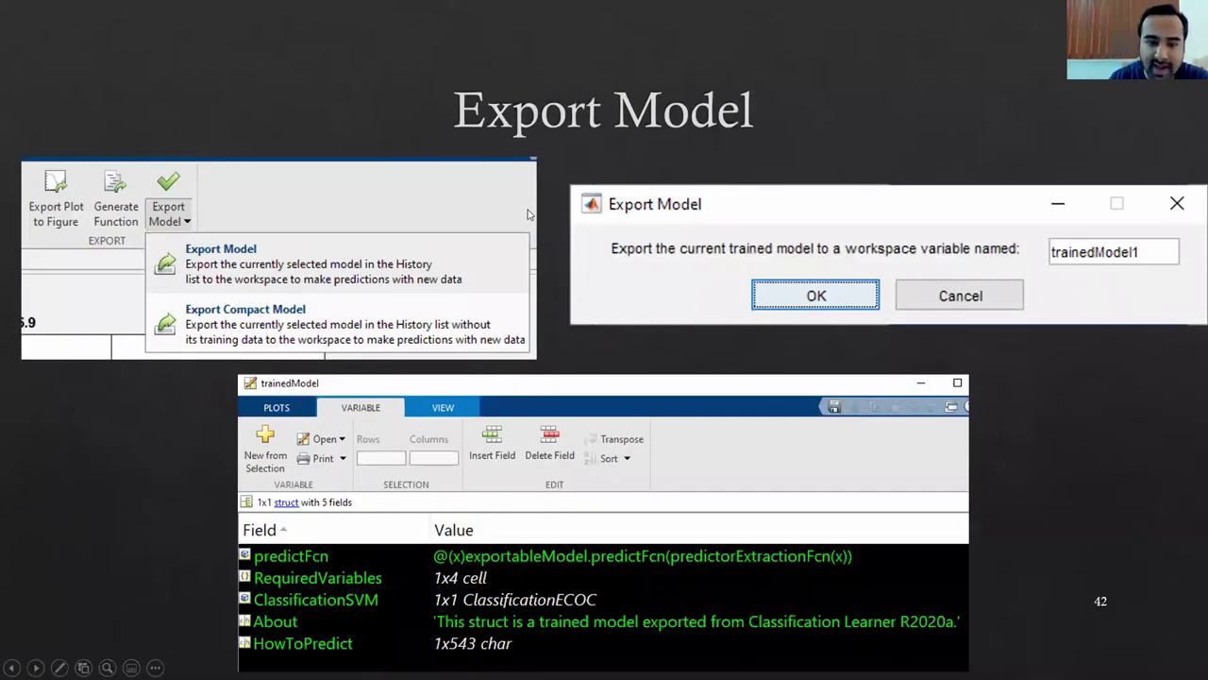
click(633, 210)
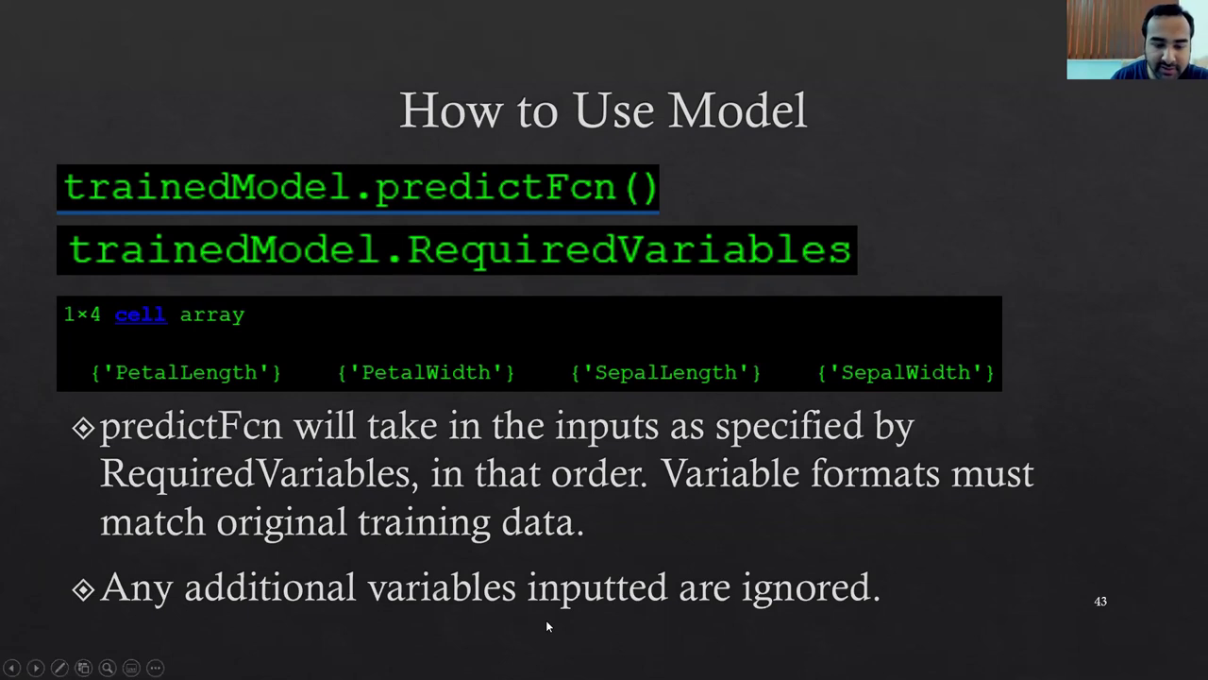
key(Right)
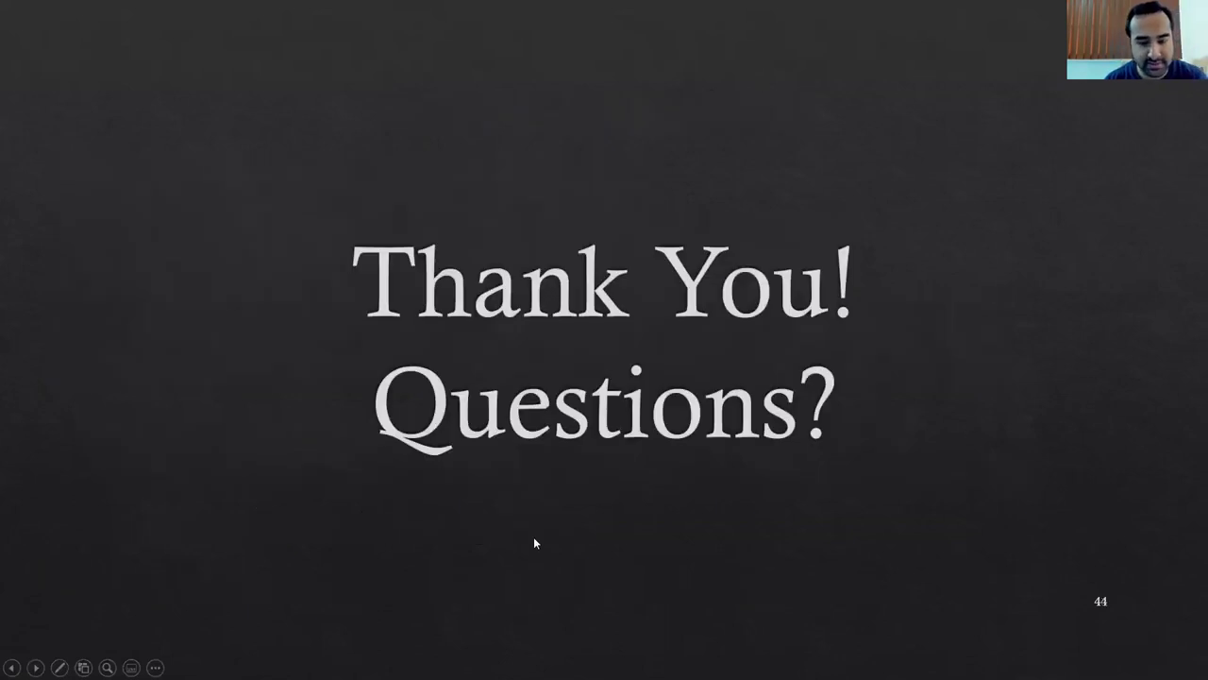
key(alt+Tab)
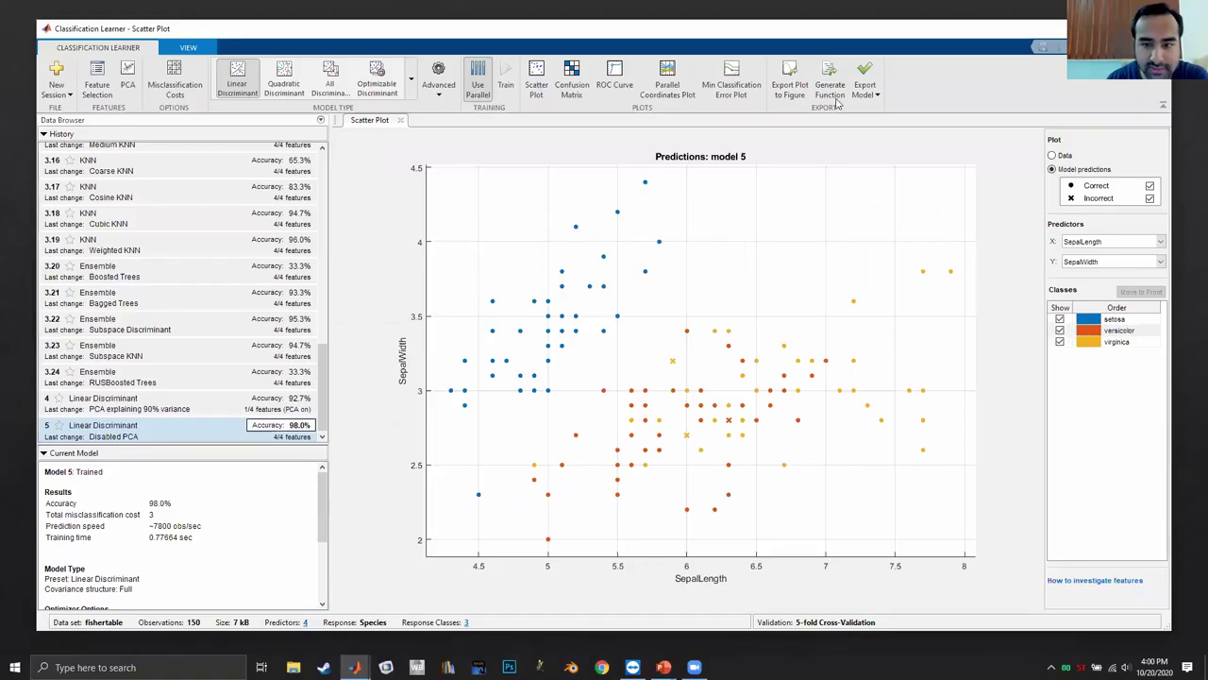
Export Linear Discriminant model 5 to the workspace as trainedModel.
click(865, 91)
click(901, 123)
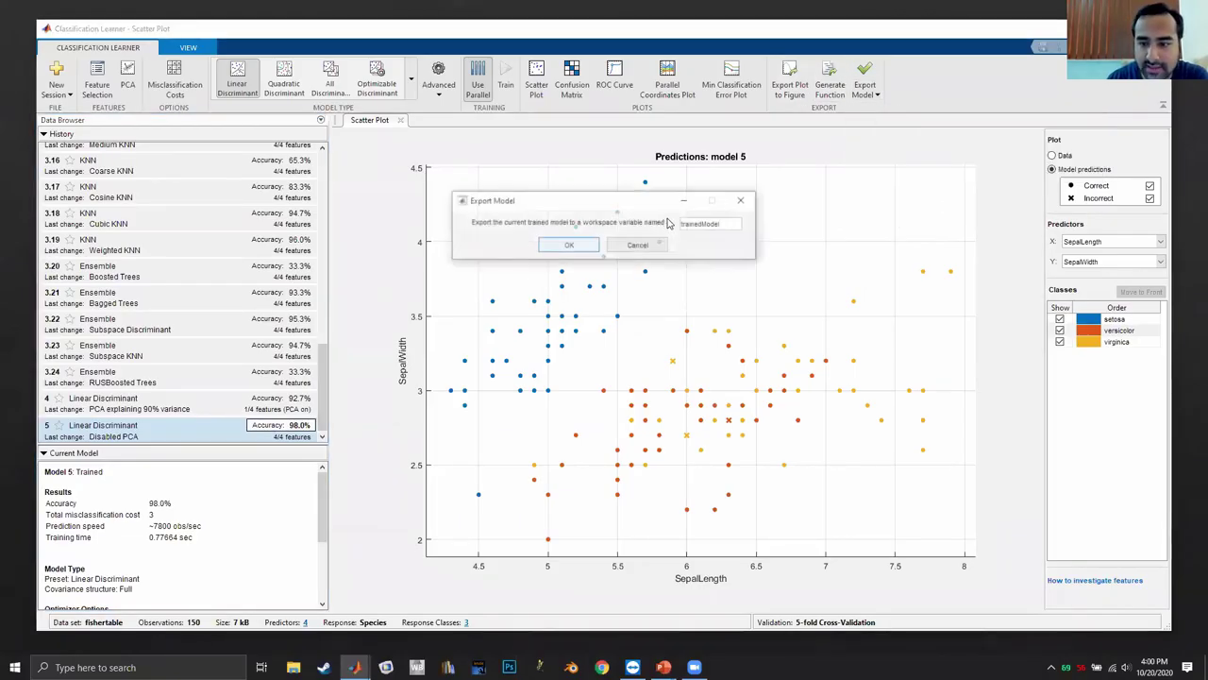
click(570, 246)
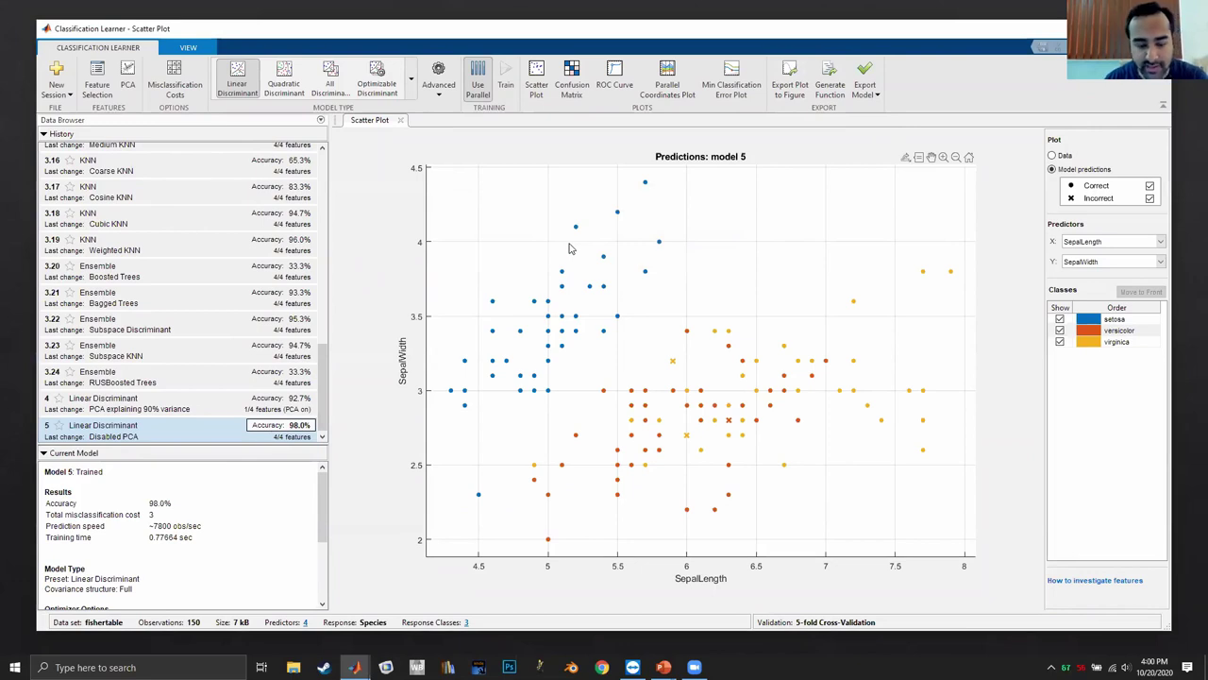
key(alt+Tab)
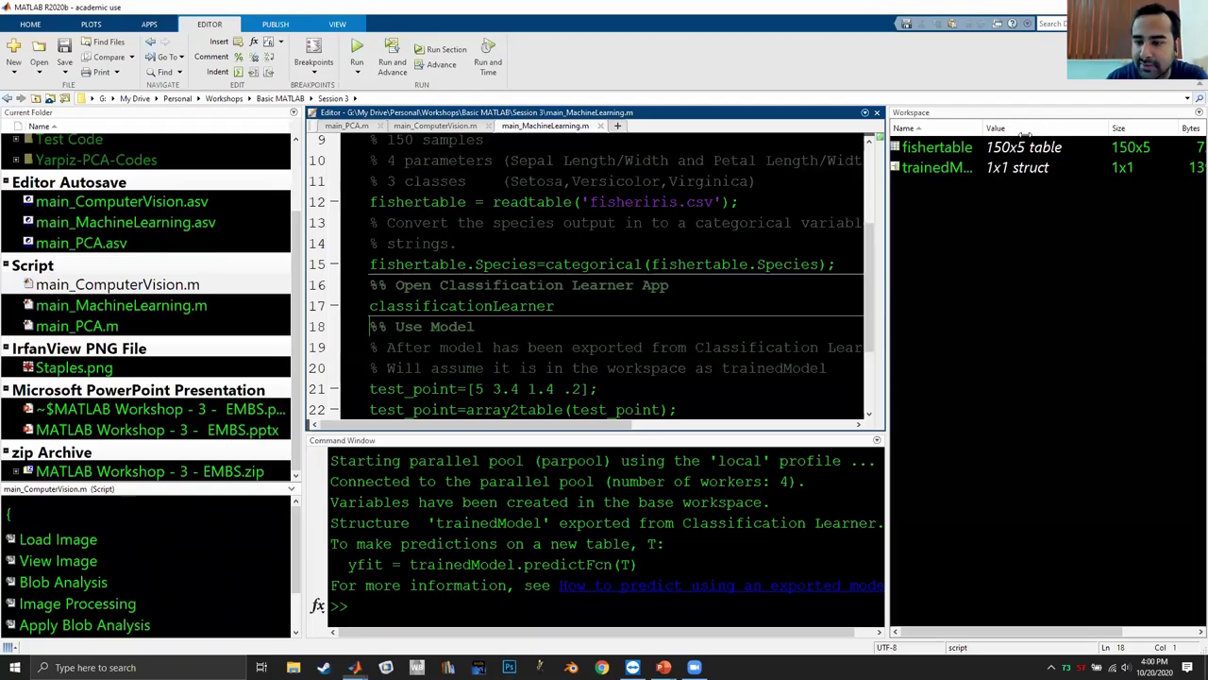
click(960, 175)
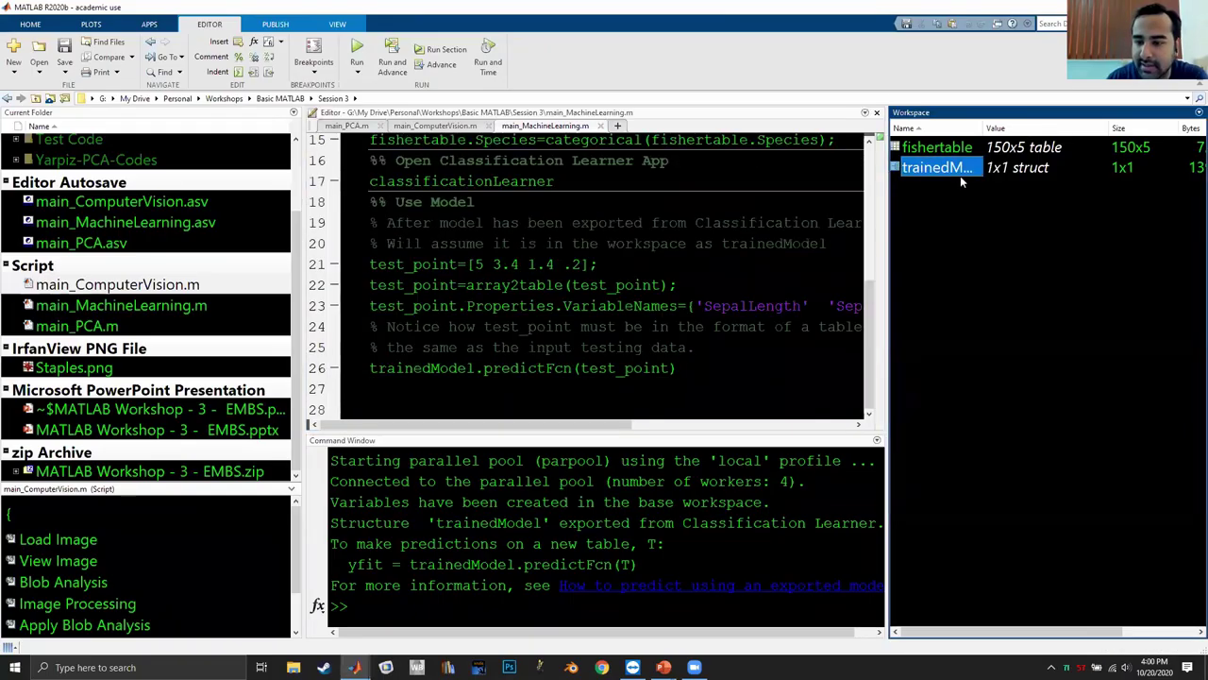
double_click(953, 174)
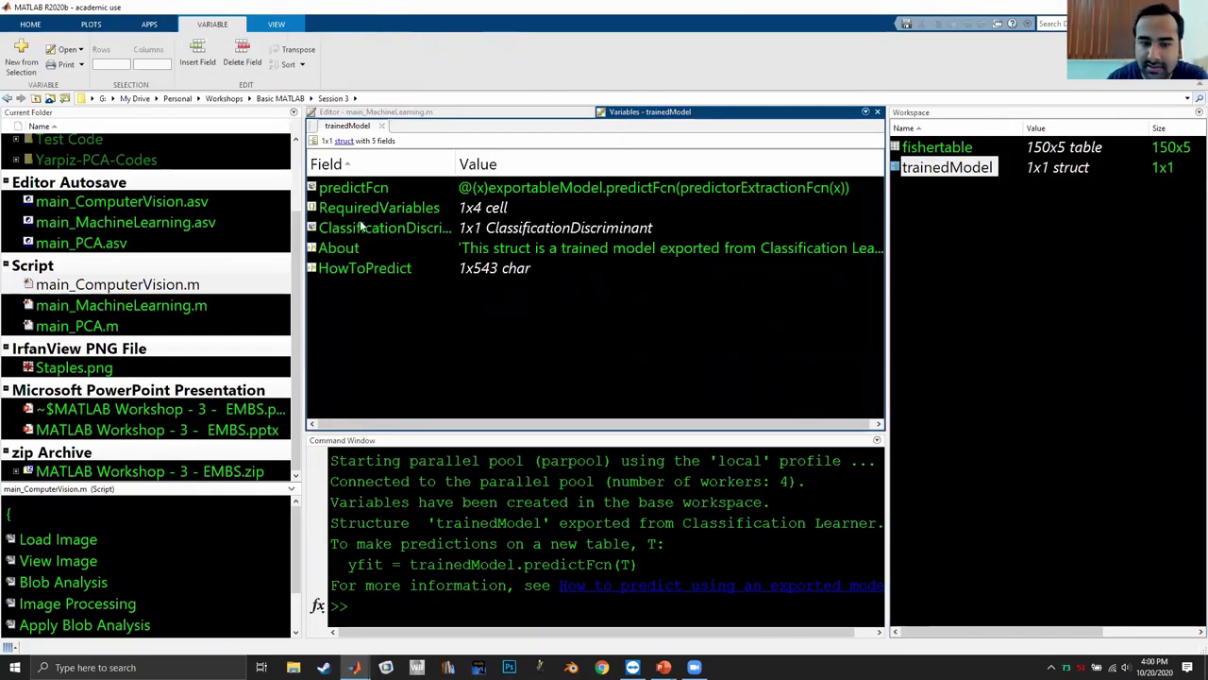
double_click(368, 209)
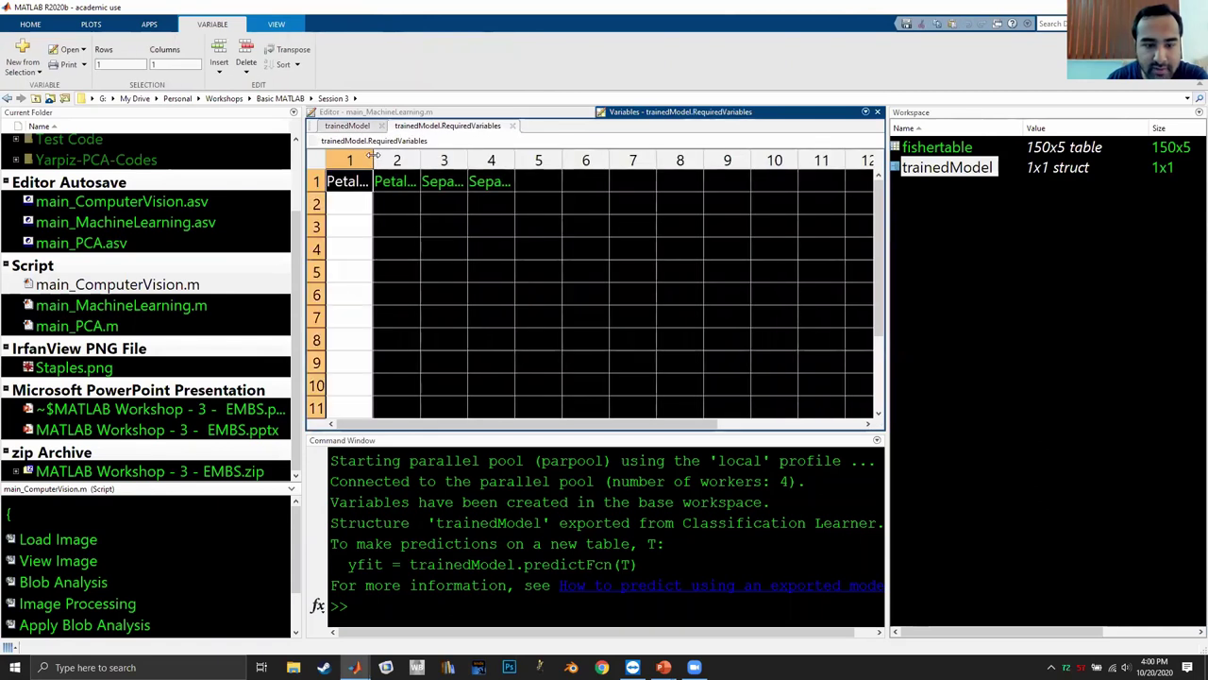
drag(374, 156, 406, 156)
click(513, 130)
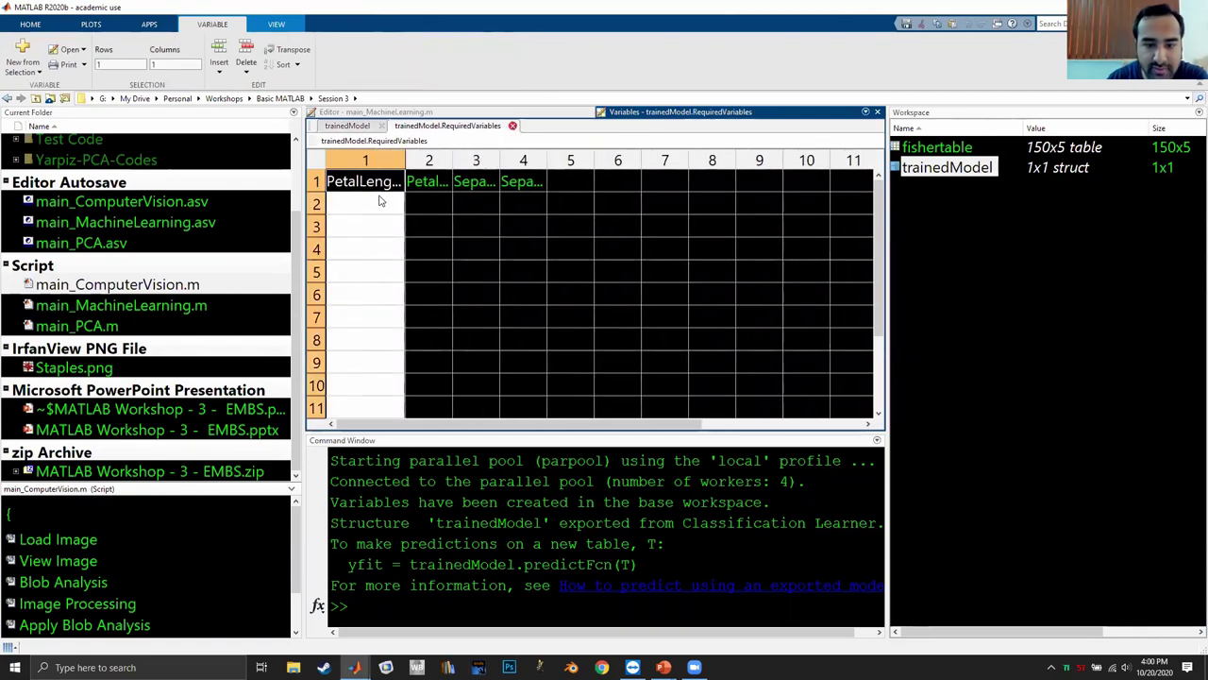
click(382, 188)
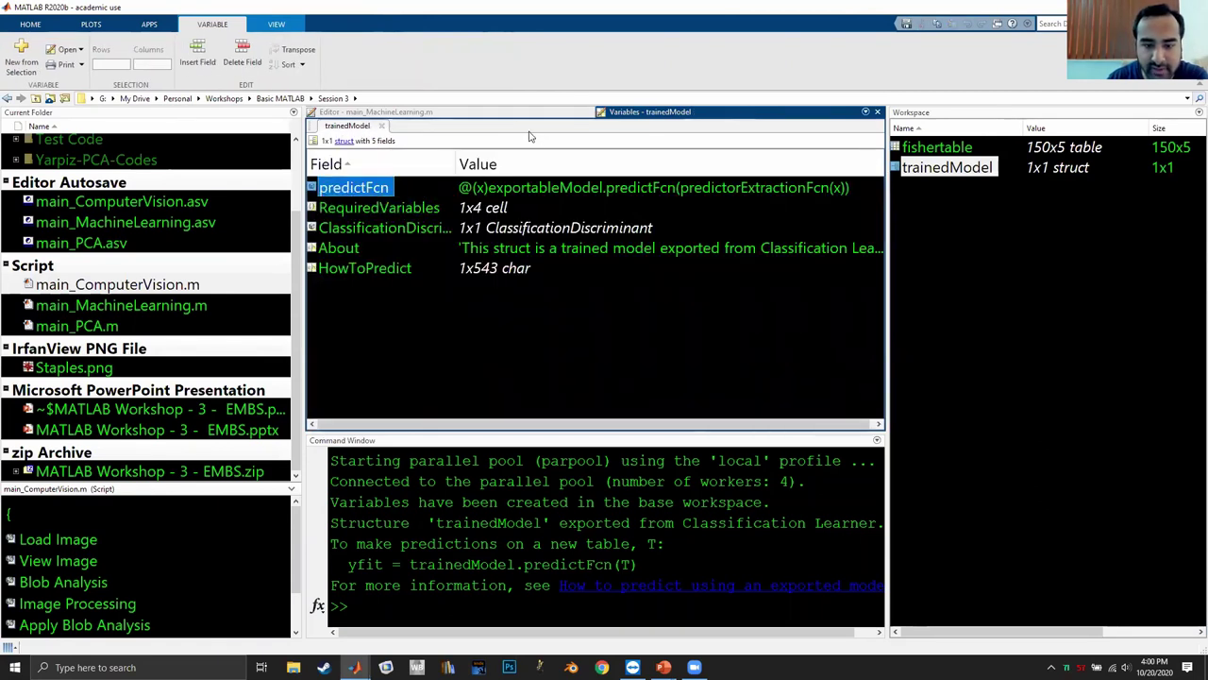
click(381, 126)
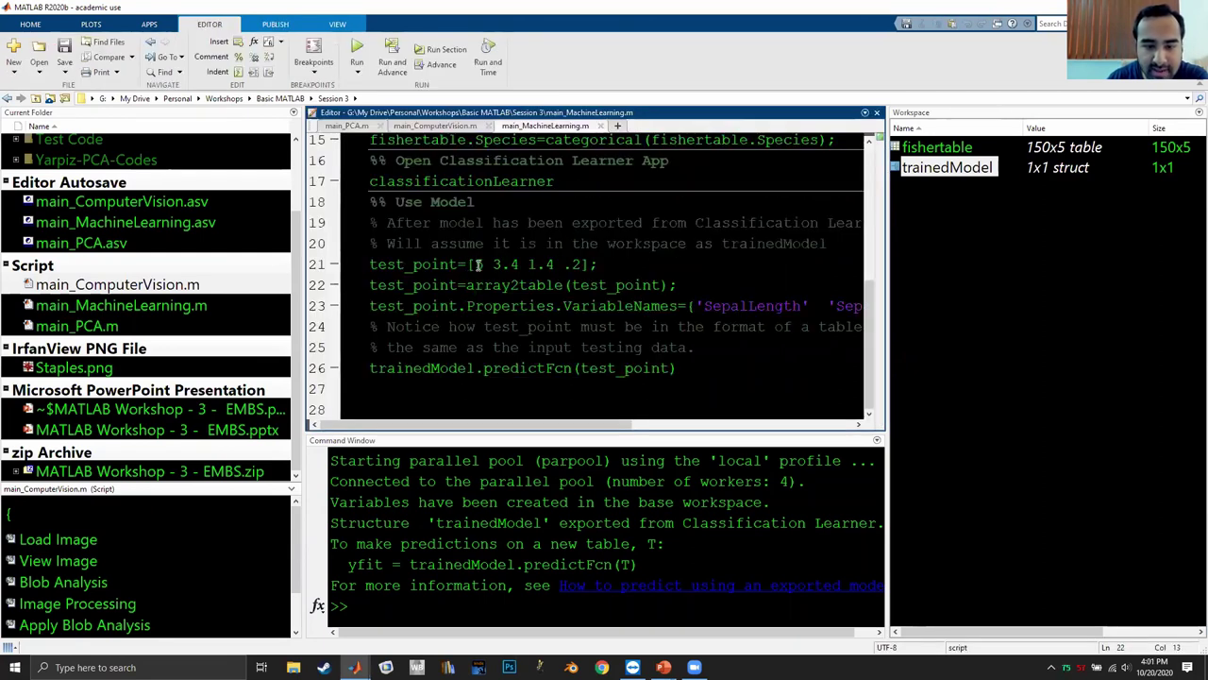
drag(473, 266, 580, 266)
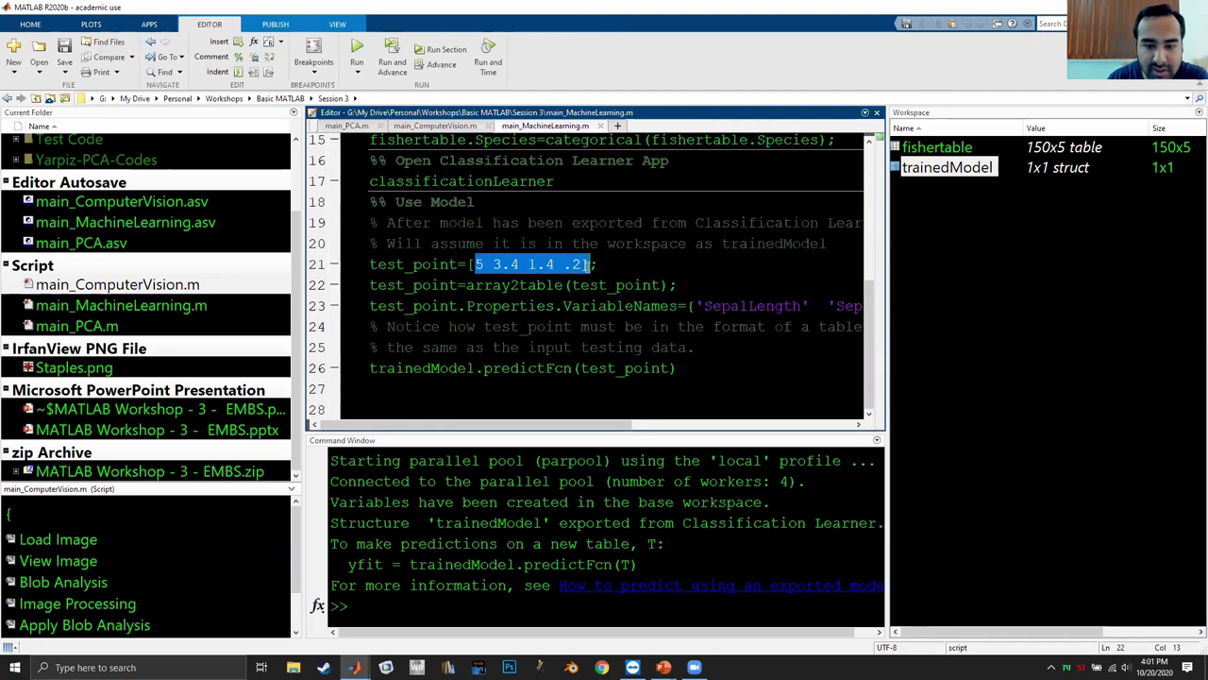
double_click(915, 172)
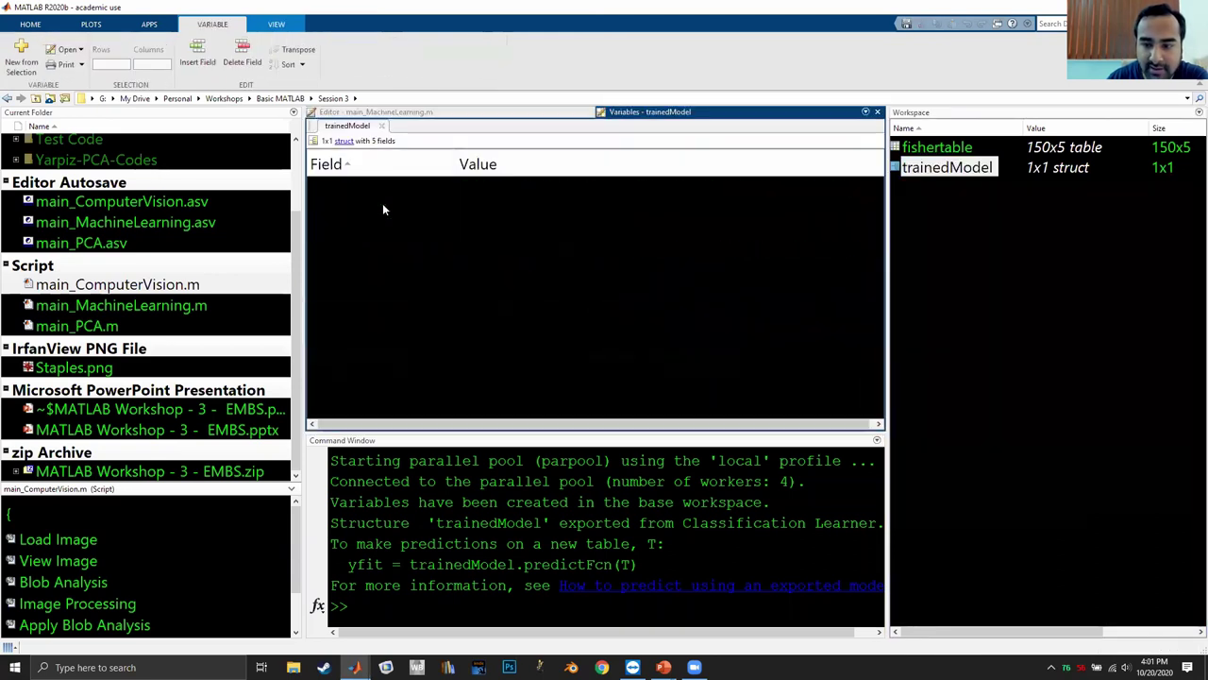
double_click(383, 198)
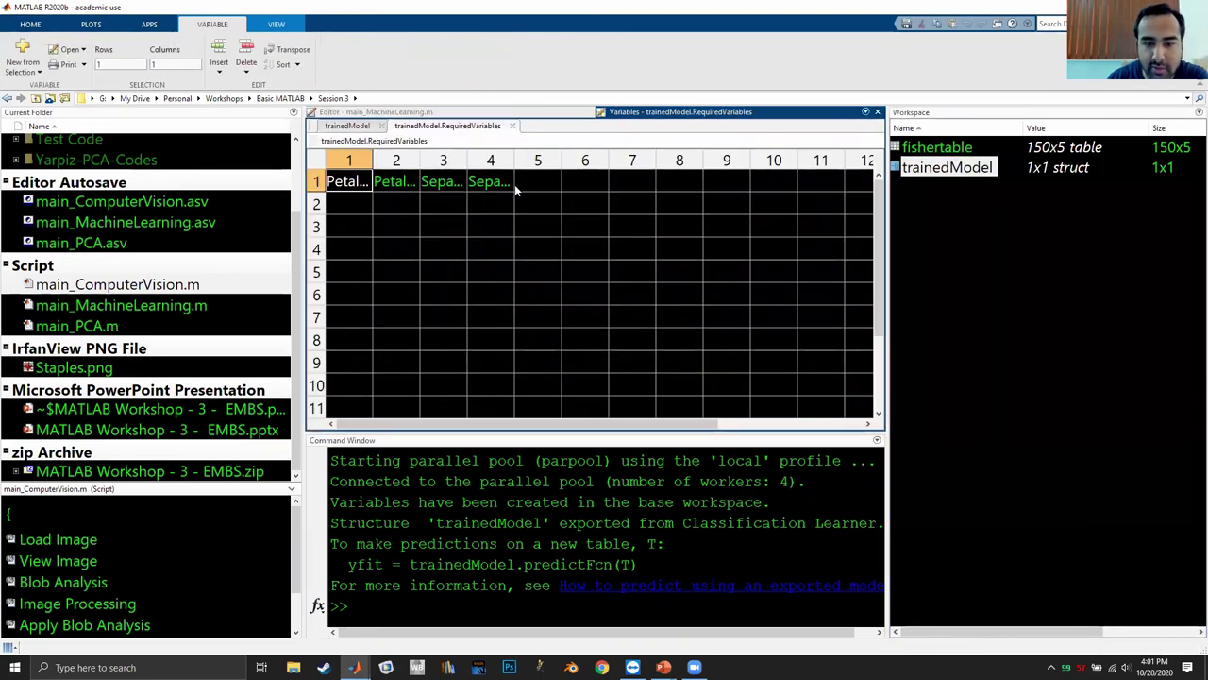
click(512, 126)
Evaluate script lines 21–23 to create test_point and convert it to a table.
click(877, 111)
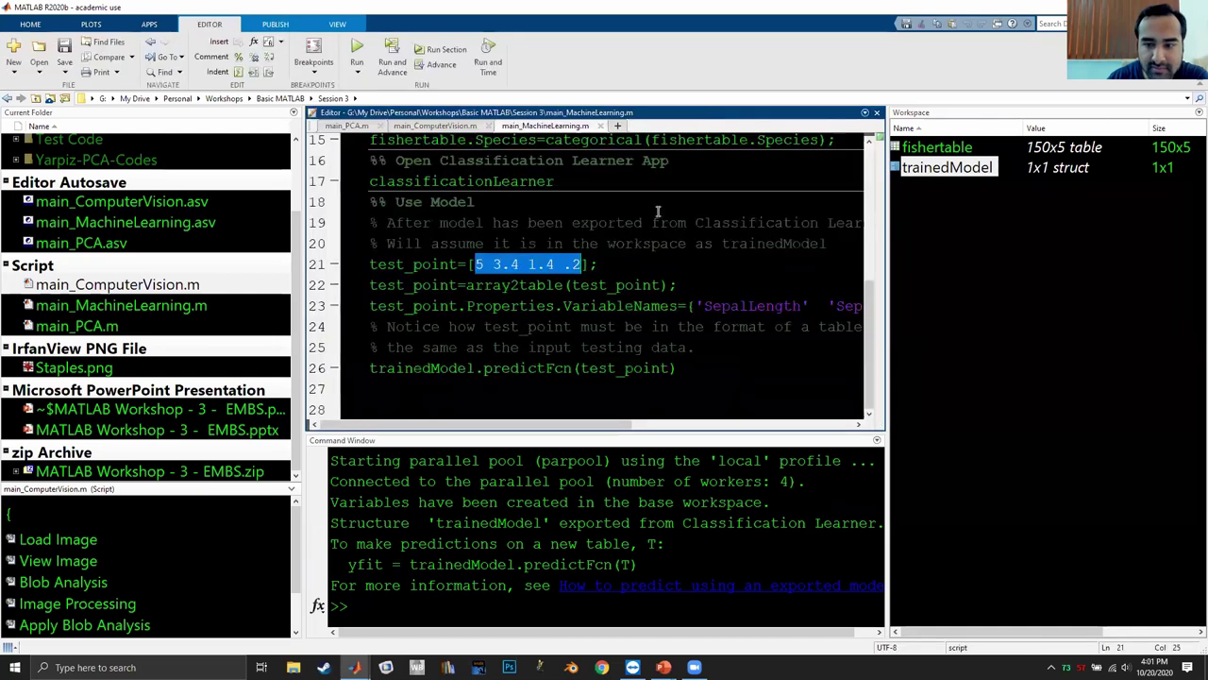
click(600, 264)
key(shift+Home)
right_click(415, 273)
click(453, 280)
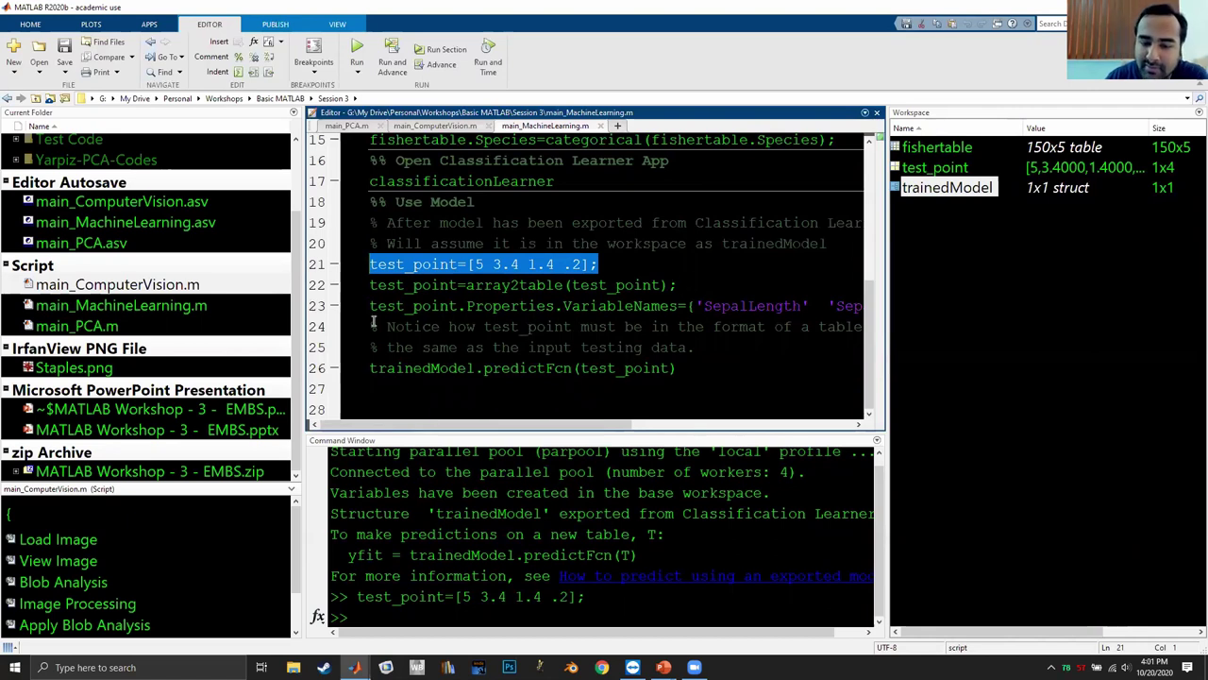
drag(370, 322, 357, 282)
right_click(403, 296)
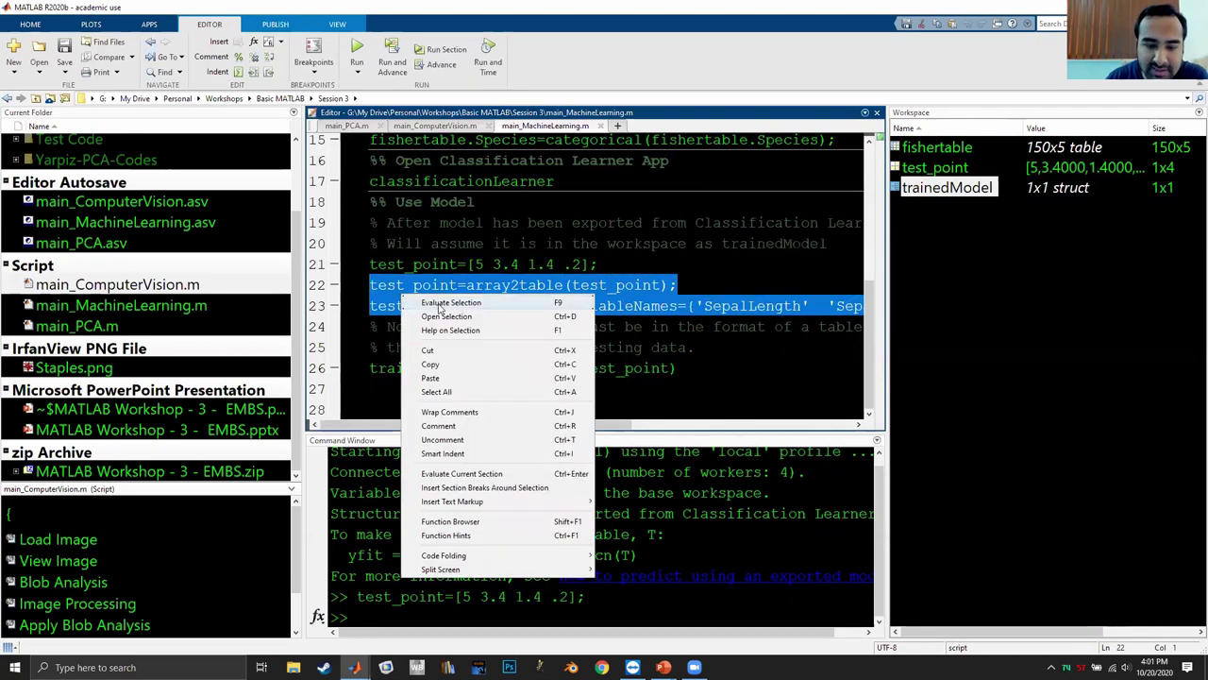
click(440, 304)
click(537, 286)
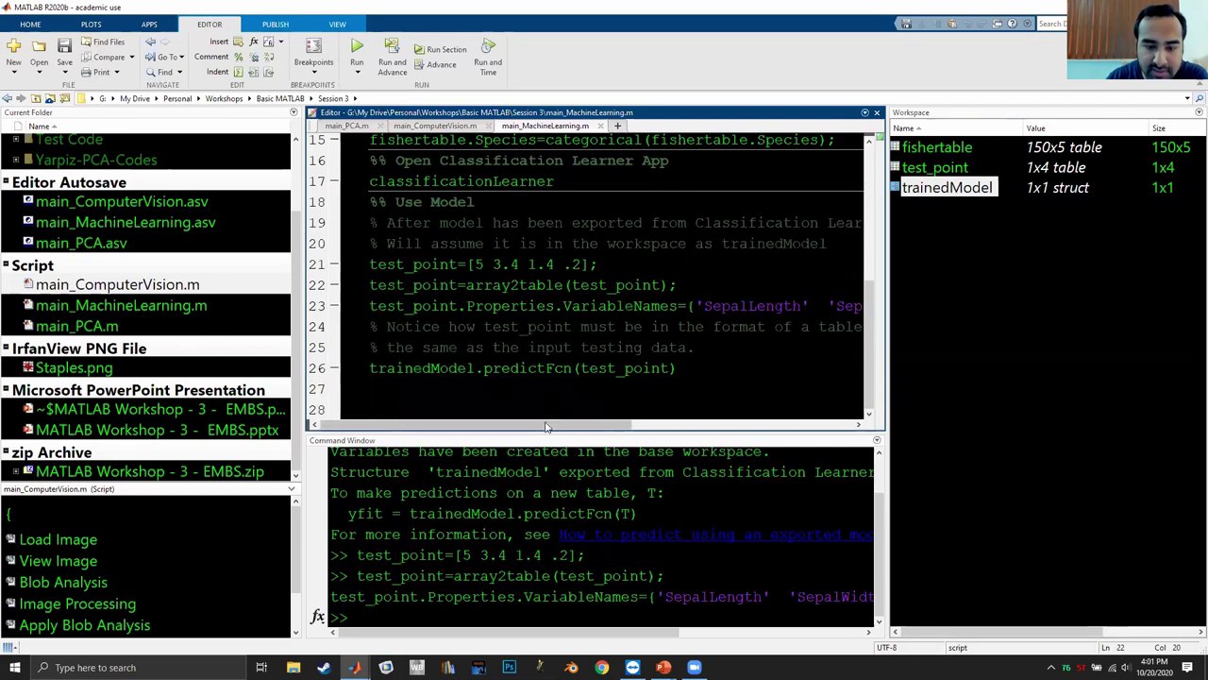
Display the test_point table in the Command Window.
click(708, 506)
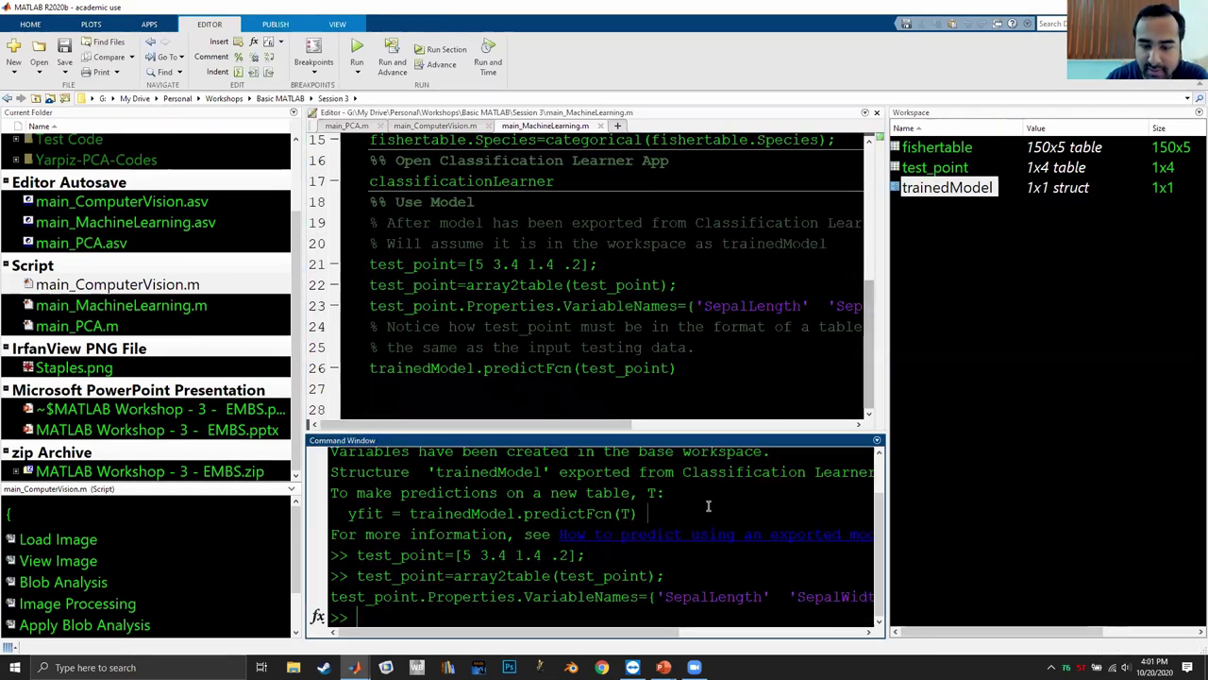
text(test+p)
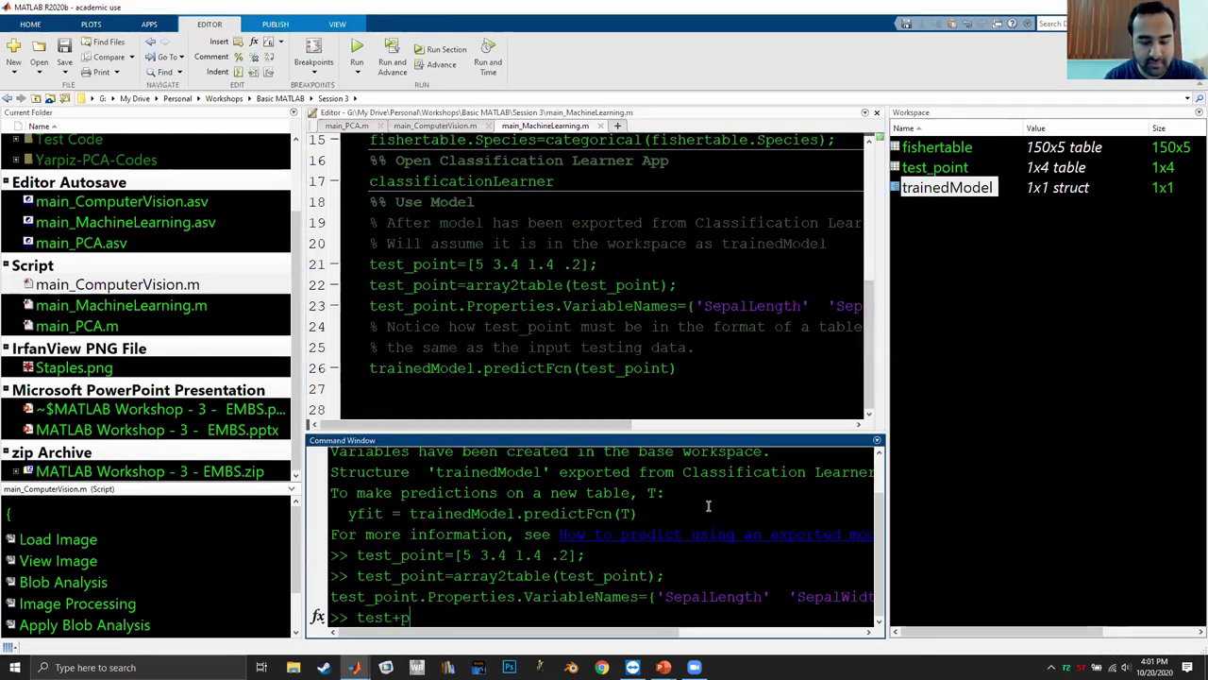
key(BackSpace)
key(BackSpace)
text(_point)
key(Return)
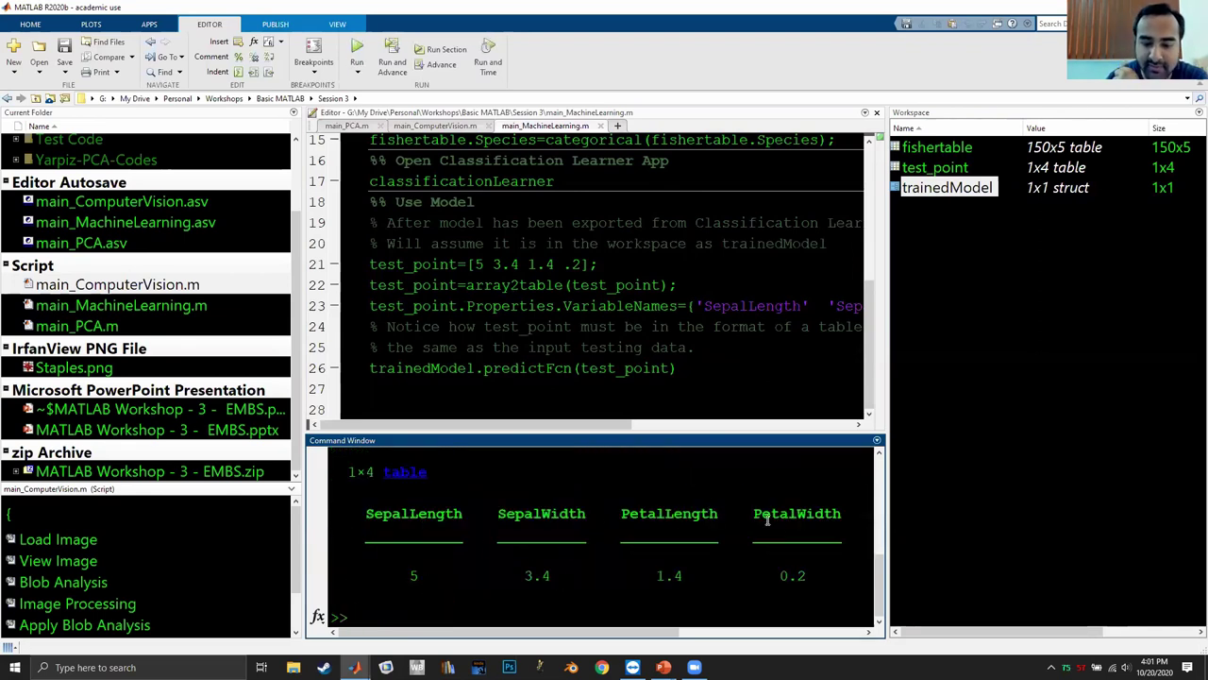
Evaluate line 26, trainedModel.predictFcn(test_point), which classifies the test point as setosa.
click(529, 369)
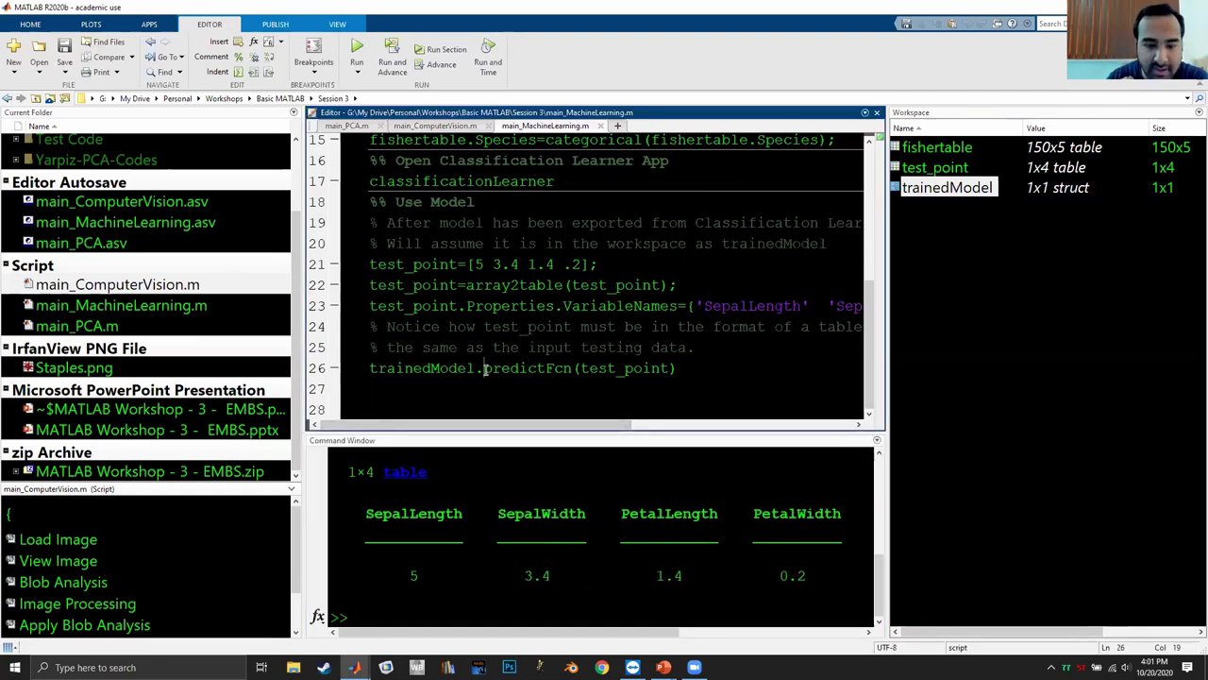
double_click(484, 368)
drag(709, 365, 366, 371)
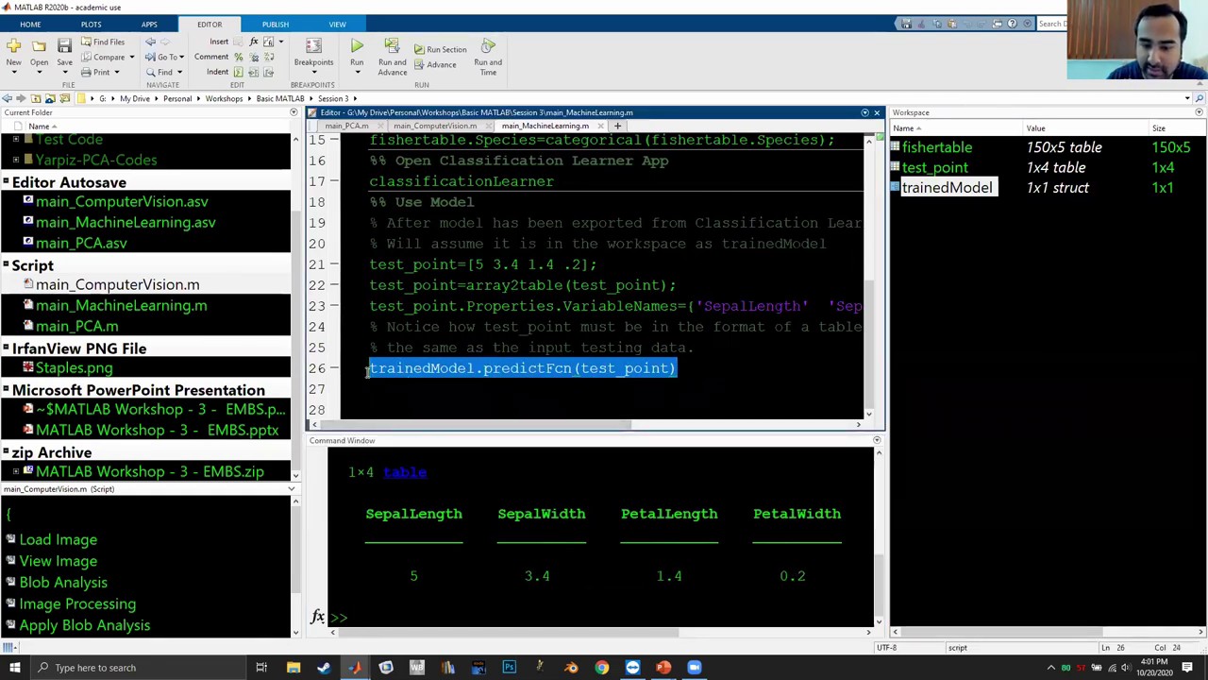
right_click(417, 373)
click(450, 383)
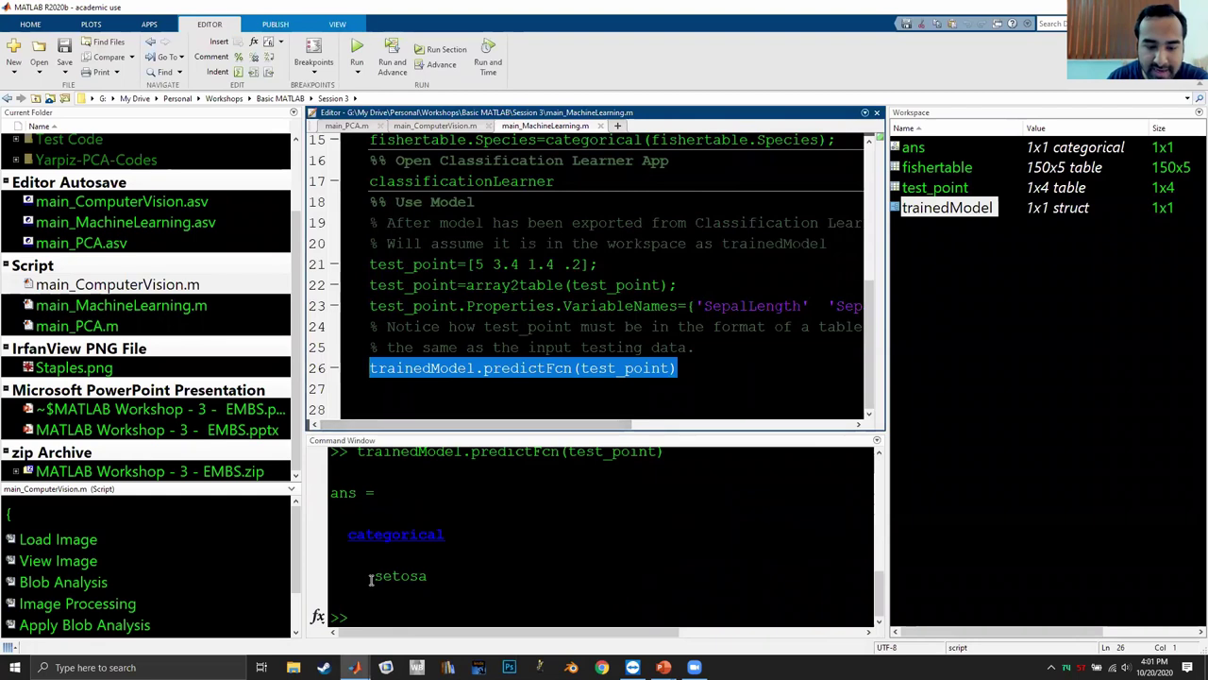
drag(371, 580, 445, 595)
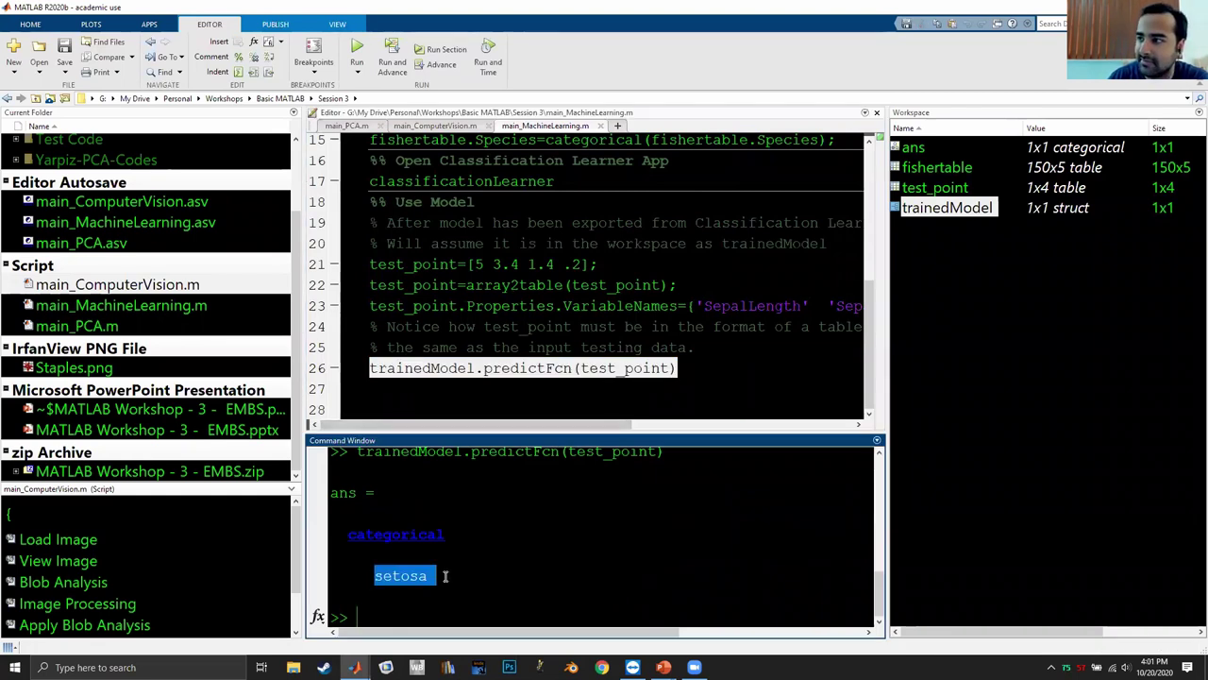
click(527, 329)
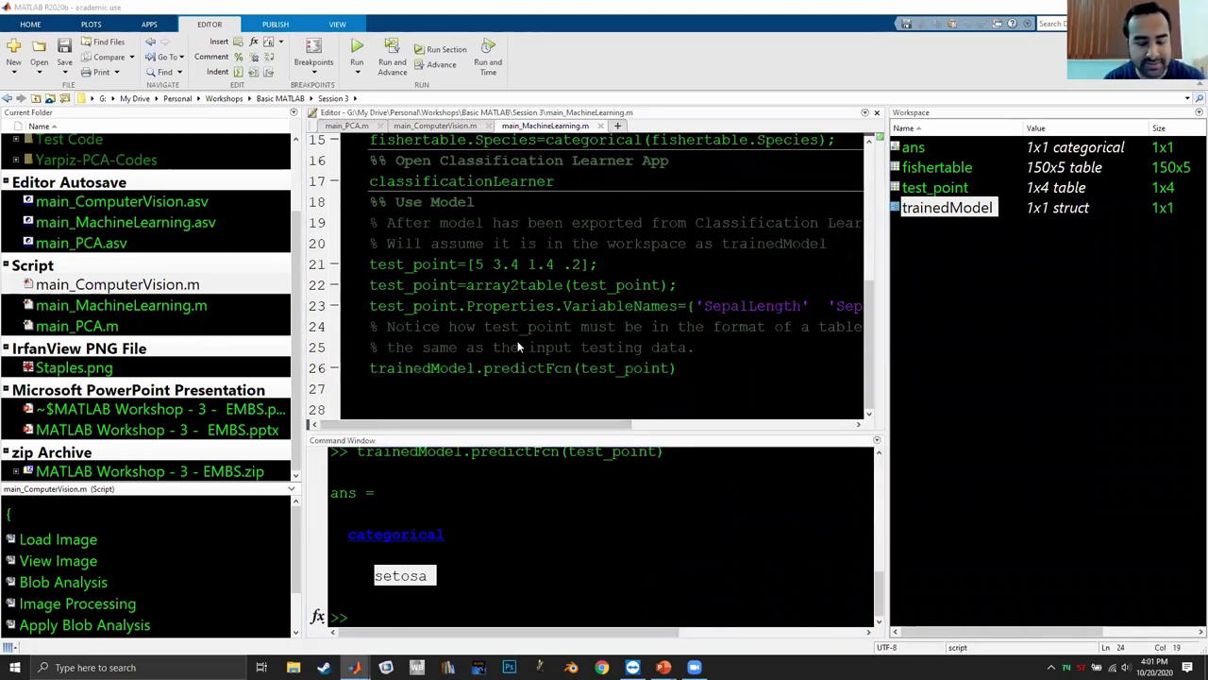
key(alt+Tab)
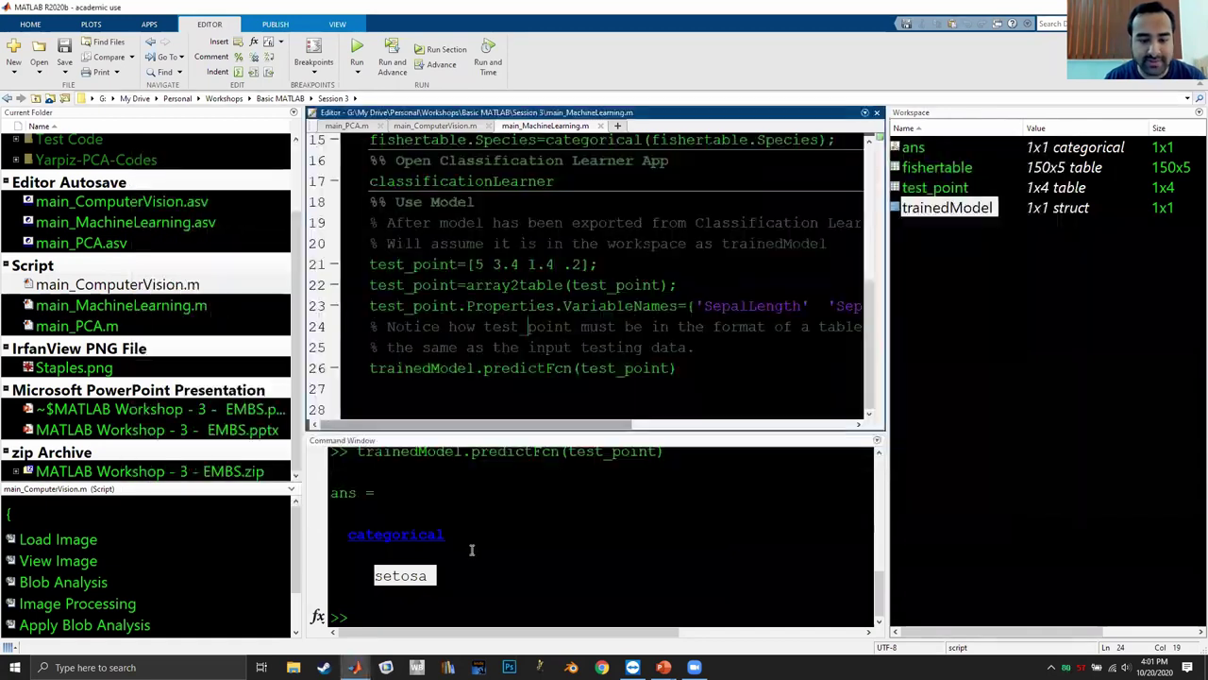
click(472, 548)
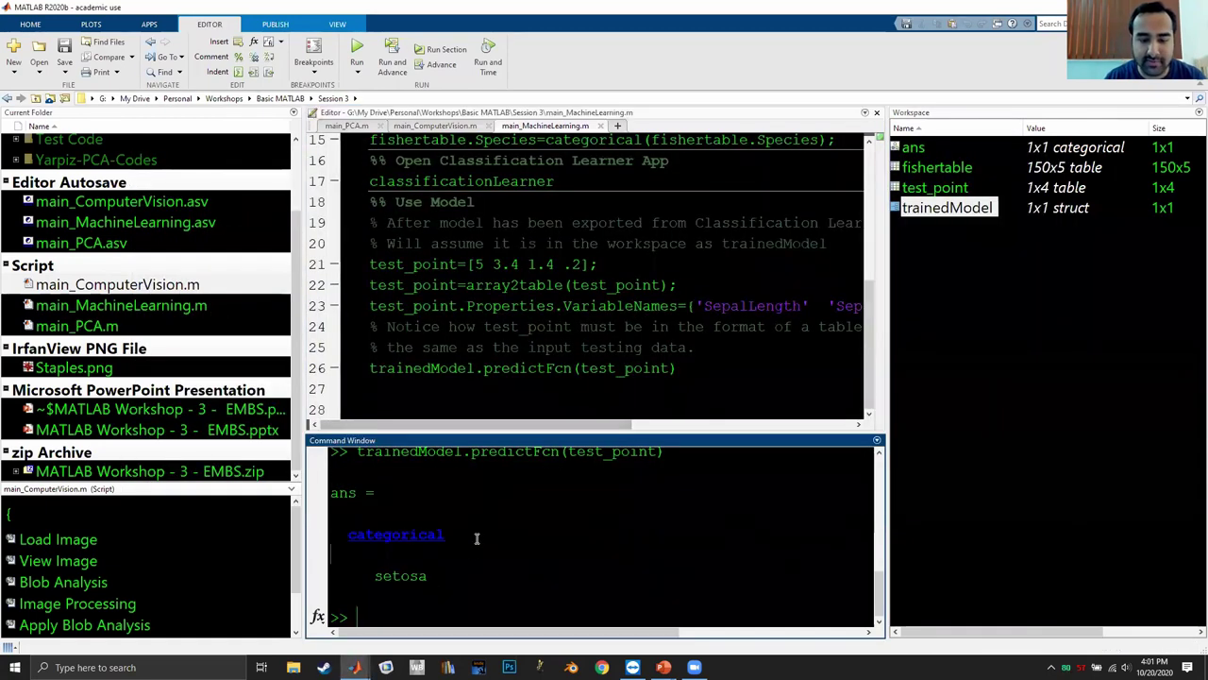
key(alt+Tab)
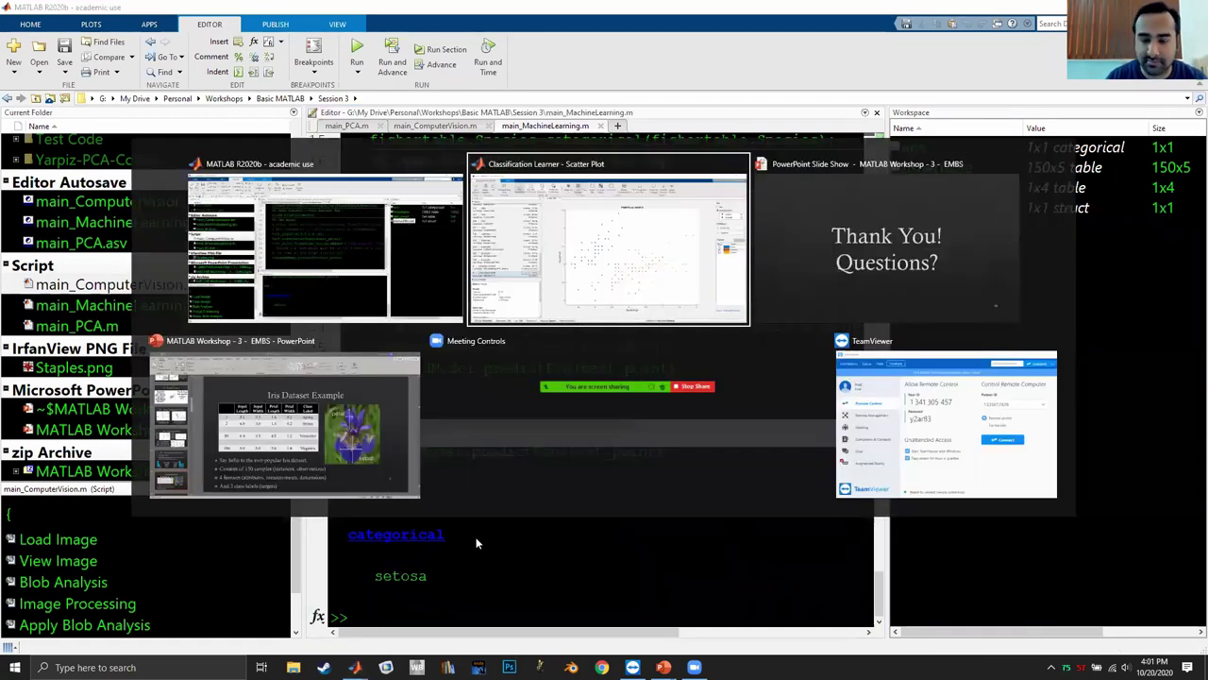